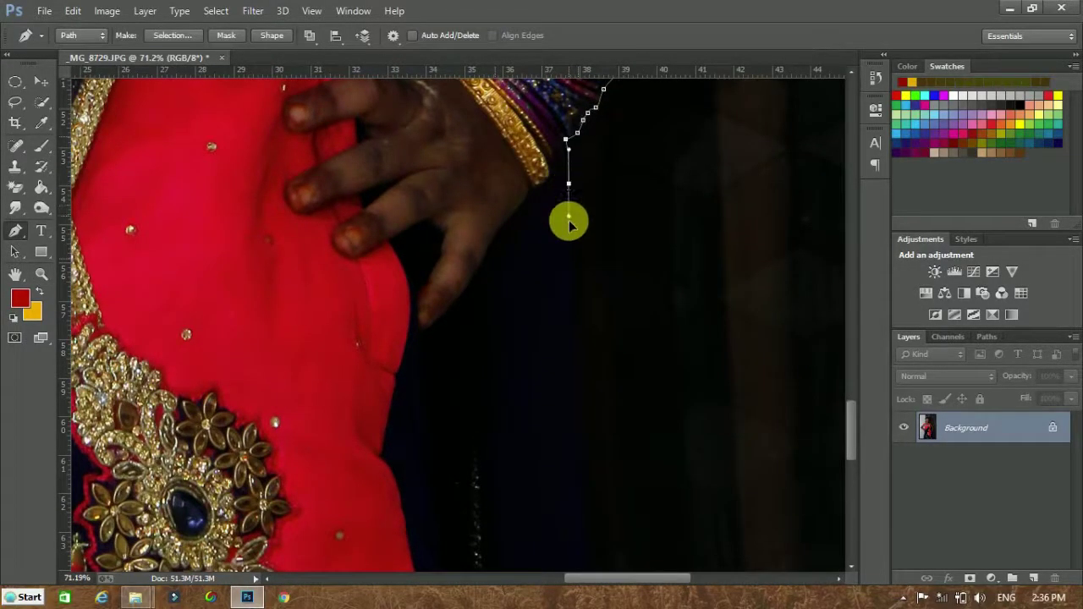
Finish the Pen path down the girl's dark edge and close it around her
click(581, 502)
scroll(851, 411, down, 5)
click(599, 443)
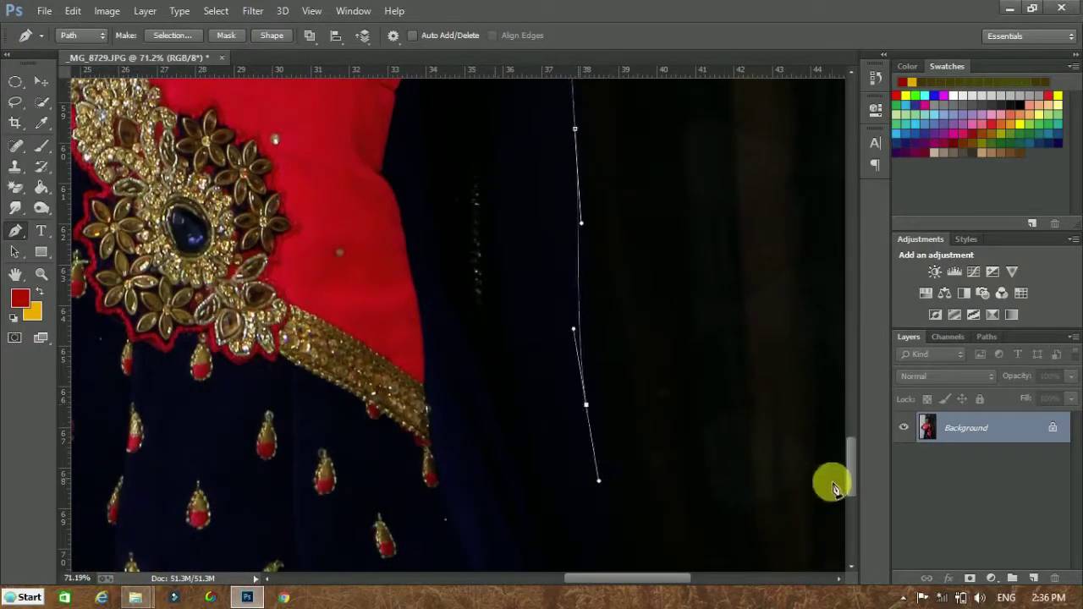
scroll(832, 483, down, 5)
click(614, 342)
drag(600, 578, 434, 519)
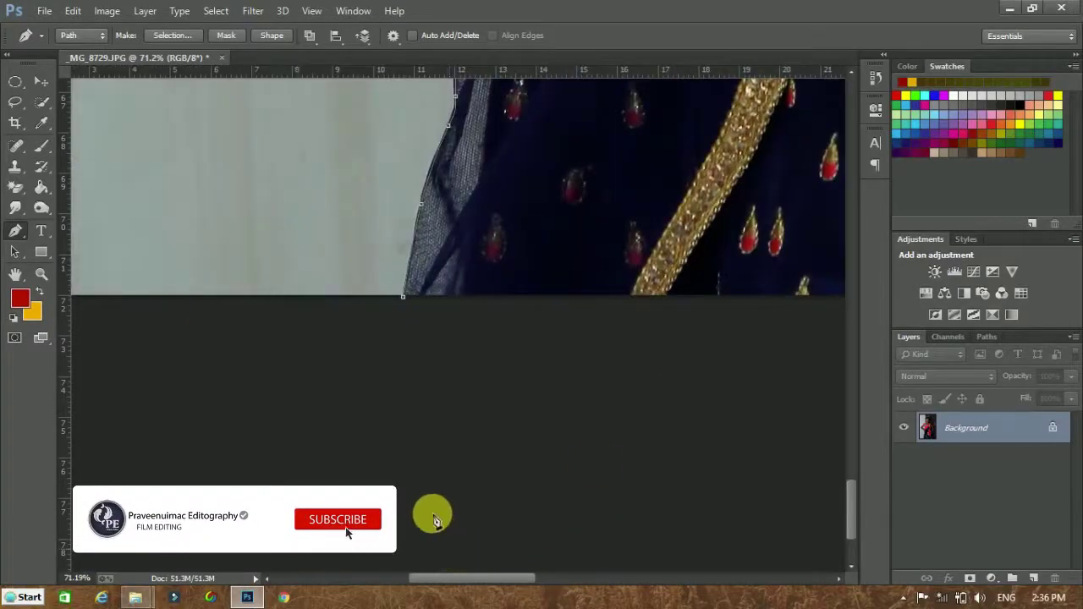
click(404, 296)
Load the path as a feathered selection, copy it to Layer 1, and hide the unlocked original
key(ctrl+Return)
key(shift+F6)
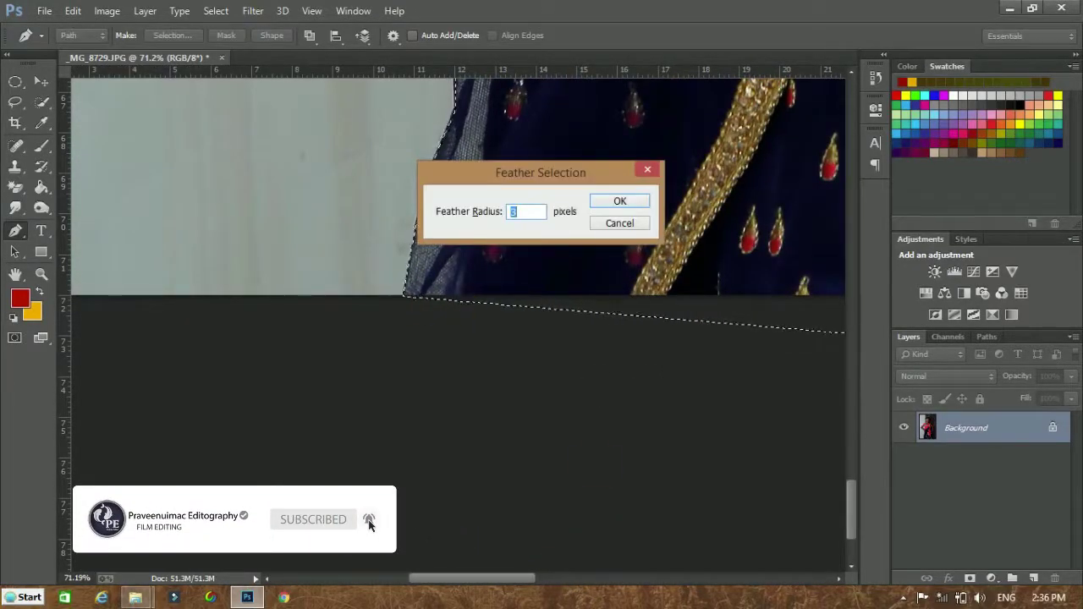
key(Return)
key(ctrl+j)
double_click(1047, 459)
click(904, 459)
Zoom in on the arm and bangles and start a Pen path around the arm gap
key(z)
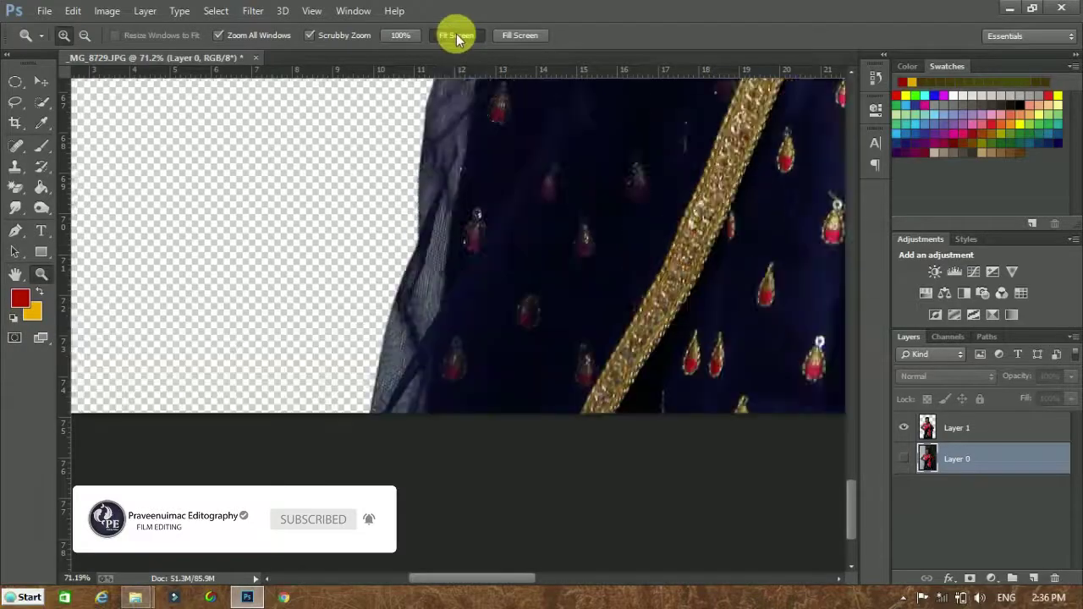
click(456, 35)
drag(372, 384, 496, 234)
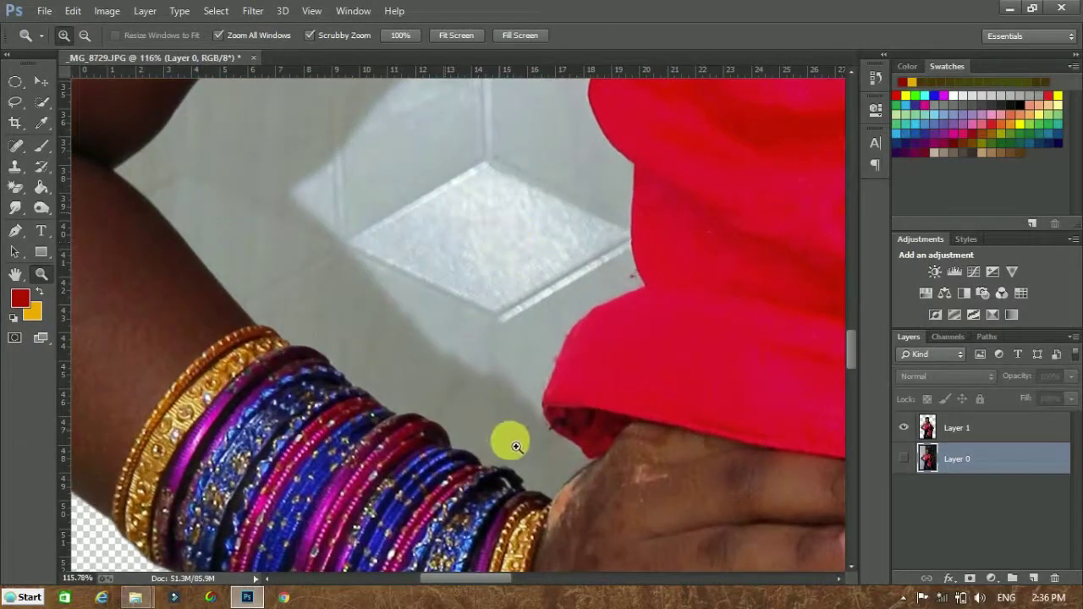
key(p)
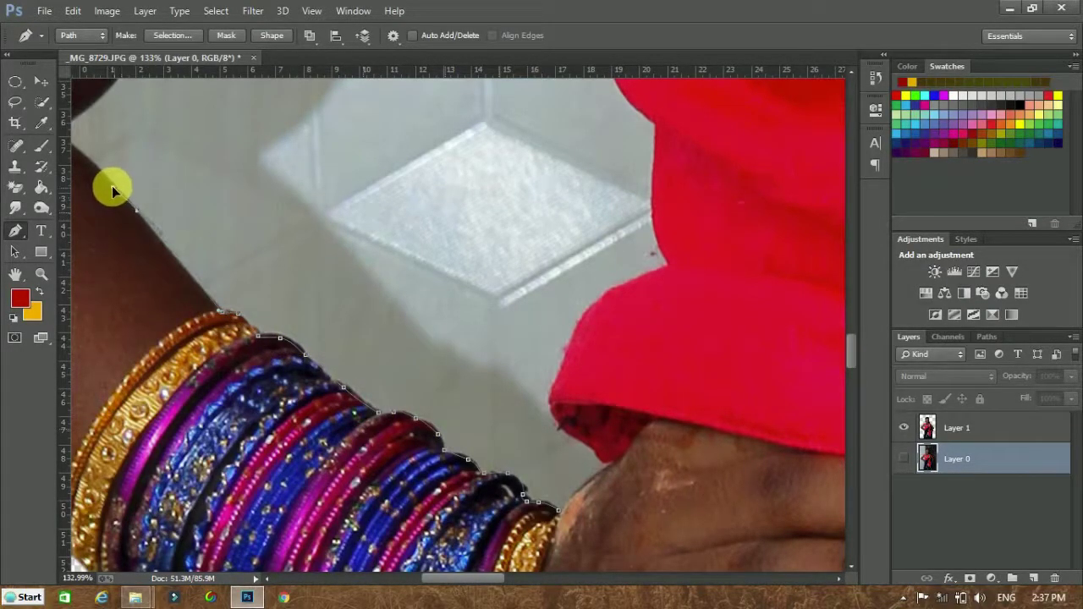
drag(487, 576, 460, 575)
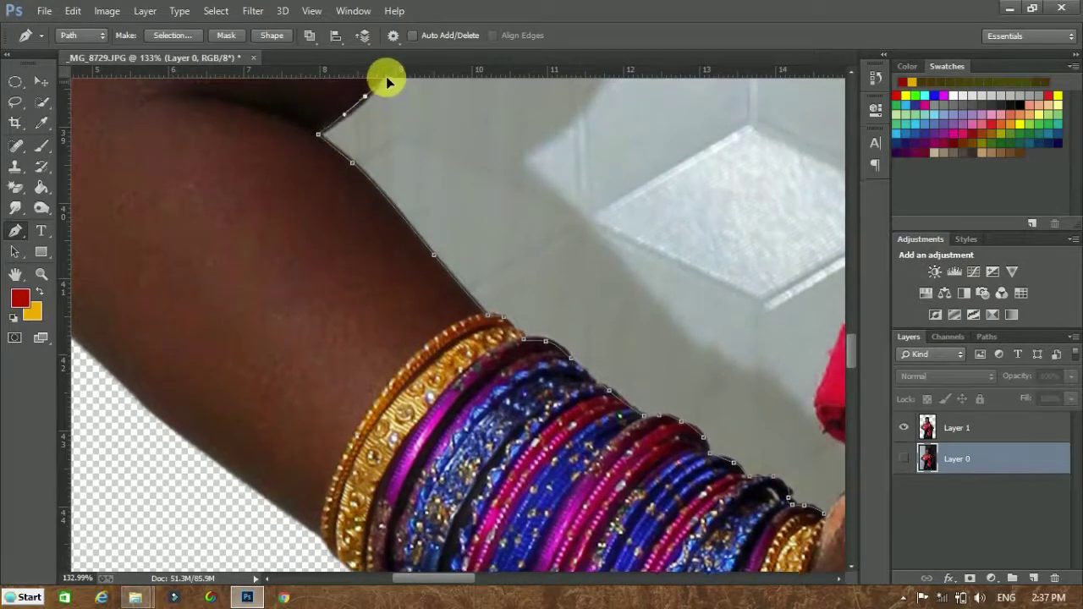
scroll(385, 85, up, 2)
drag(851, 354, 851, 331)
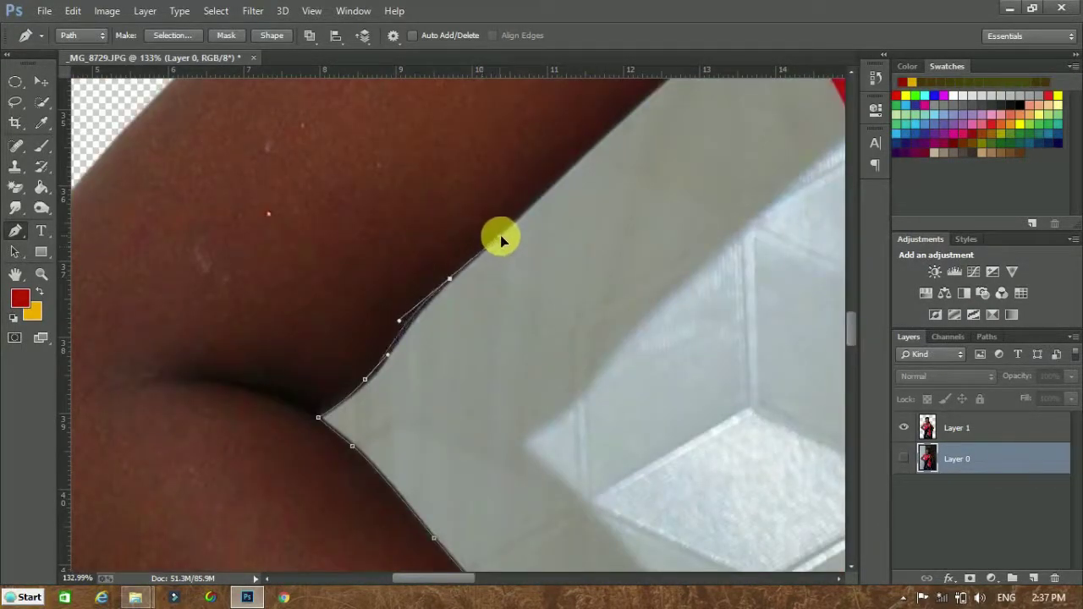
Finish tracing the background gap between the bangled arm and the red top
drag(639, 105, 676, 94)
scroll(676, 94, up, 1)
scroll(863, 325, up, 3)
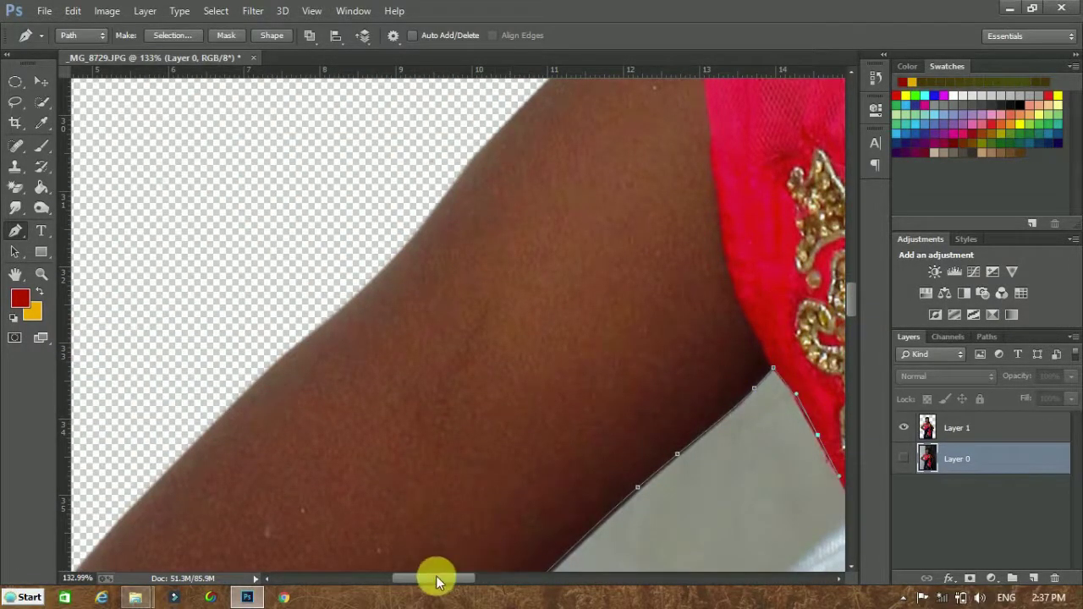
drag(438, 582, 463, 582)
drag(852, 301, 851, 320)
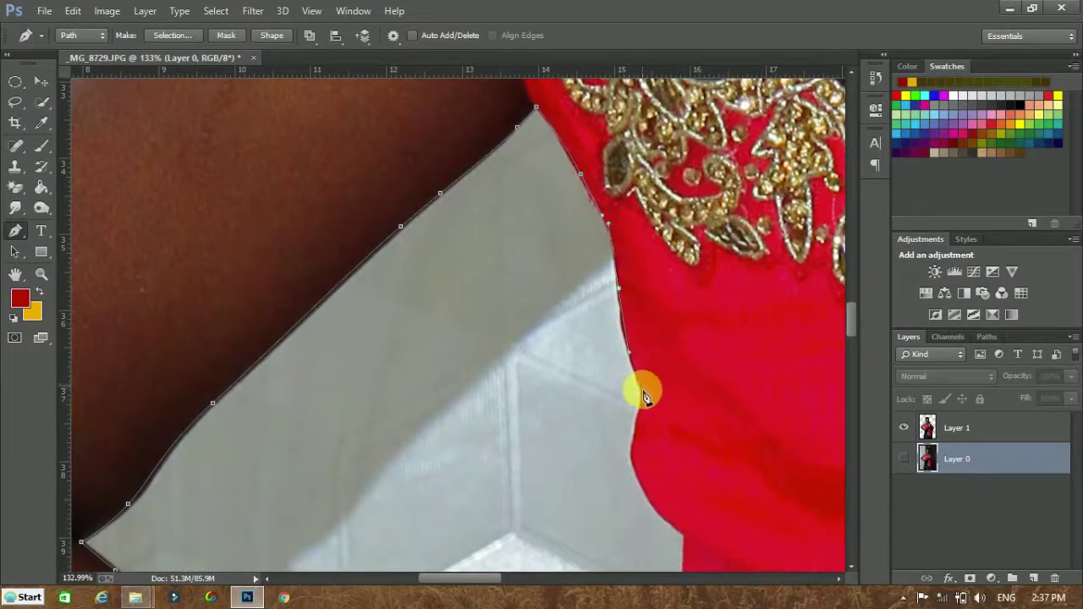
drag(848, 315, 849, 350)
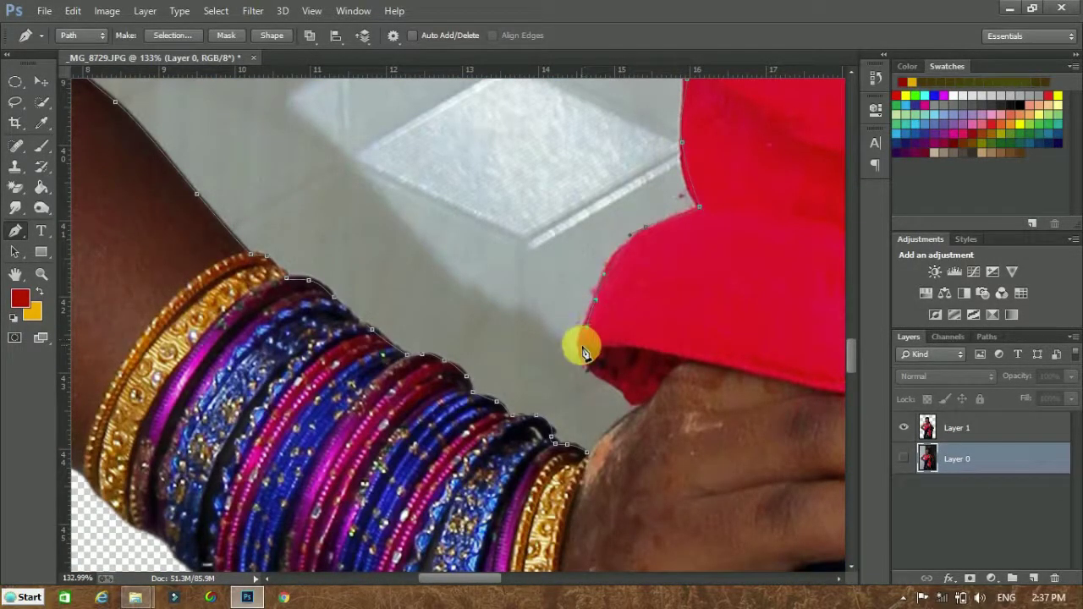
Turn the arm-gap path into a feathered selection, delete it on Layer 1, and deselect
key(ctrl+Return)
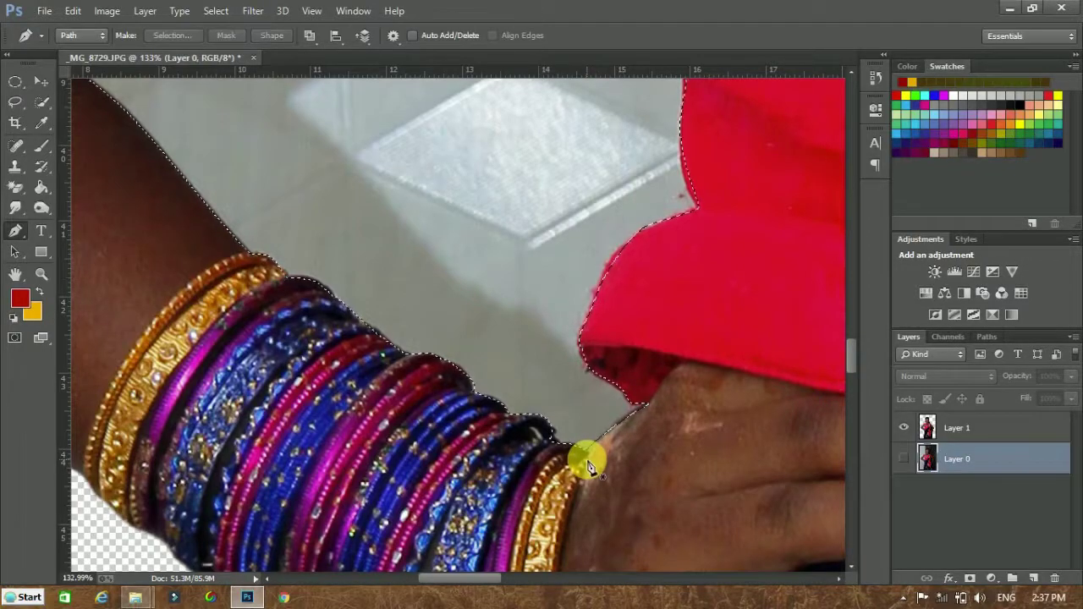
key(v)
key(alt+bracketright)
key(ctrl+shift+i)
key(Delete)
key(ctrl+d)
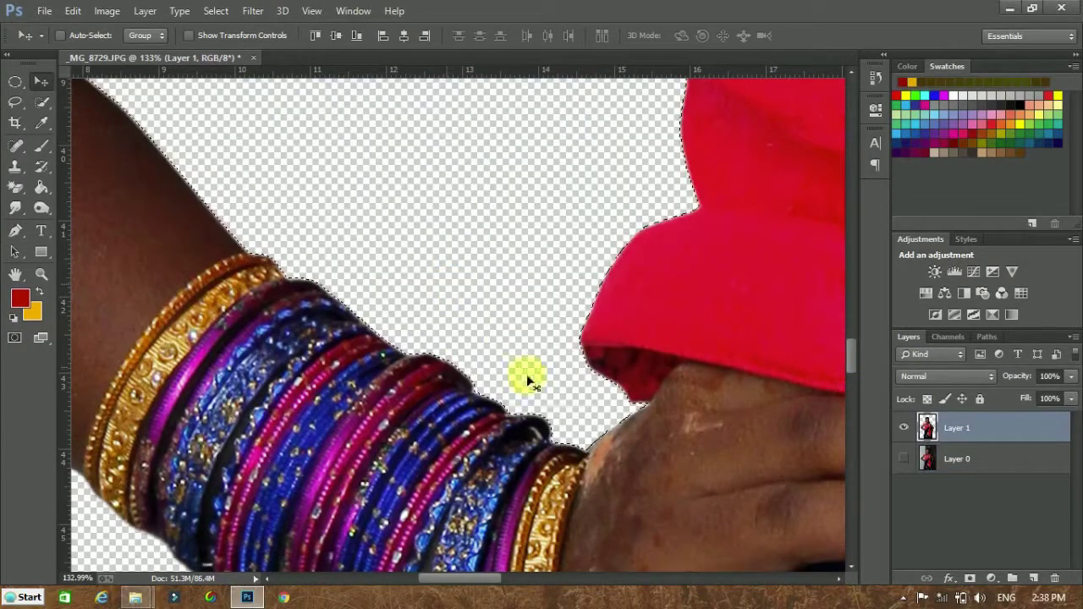
Trace a Pen path around the dark gap by the girl's other arm
mouse_move(457, 579)
mouse_down()
mouse_move(673, 548)
mouse_move(838, 367)
mouse_move(851, 375)
mouse_up()
key(p)
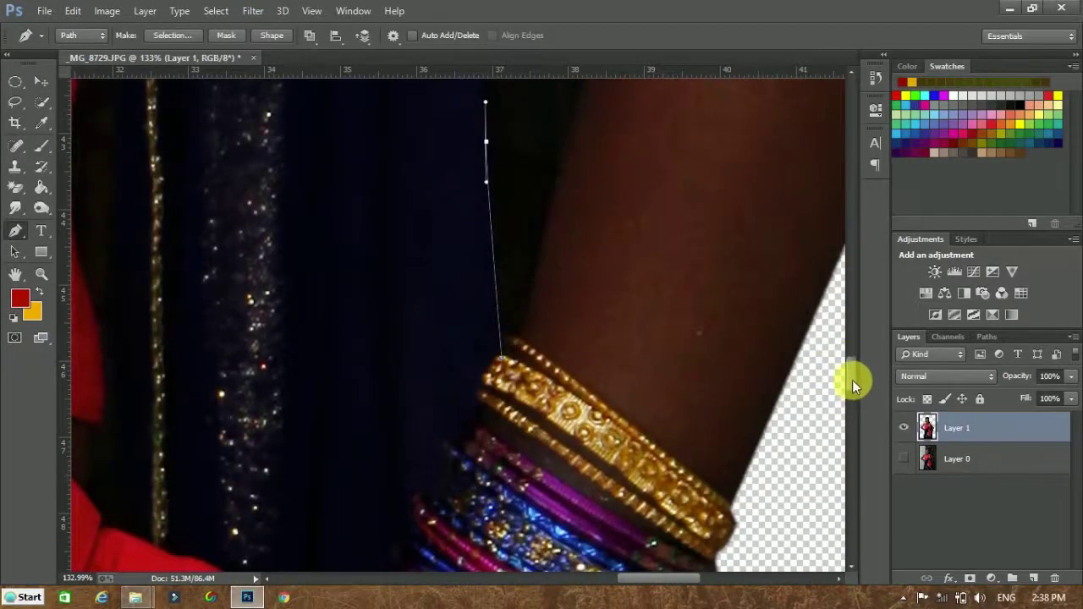
scroll(852, 380, up, 5)
drag(561, 305, 597, 344)
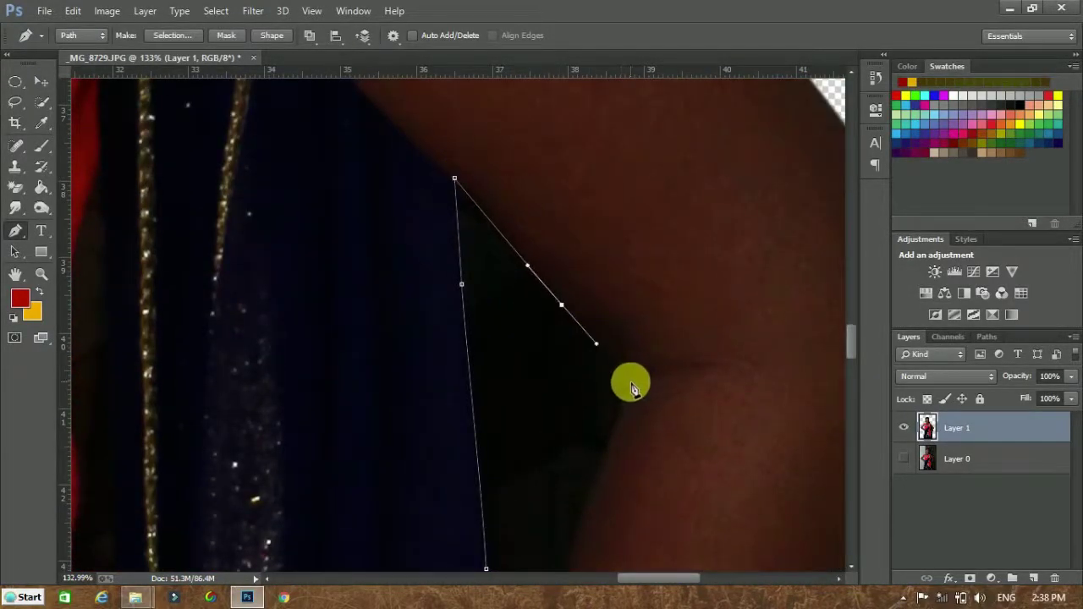
scroll(840, 372, down, 4)
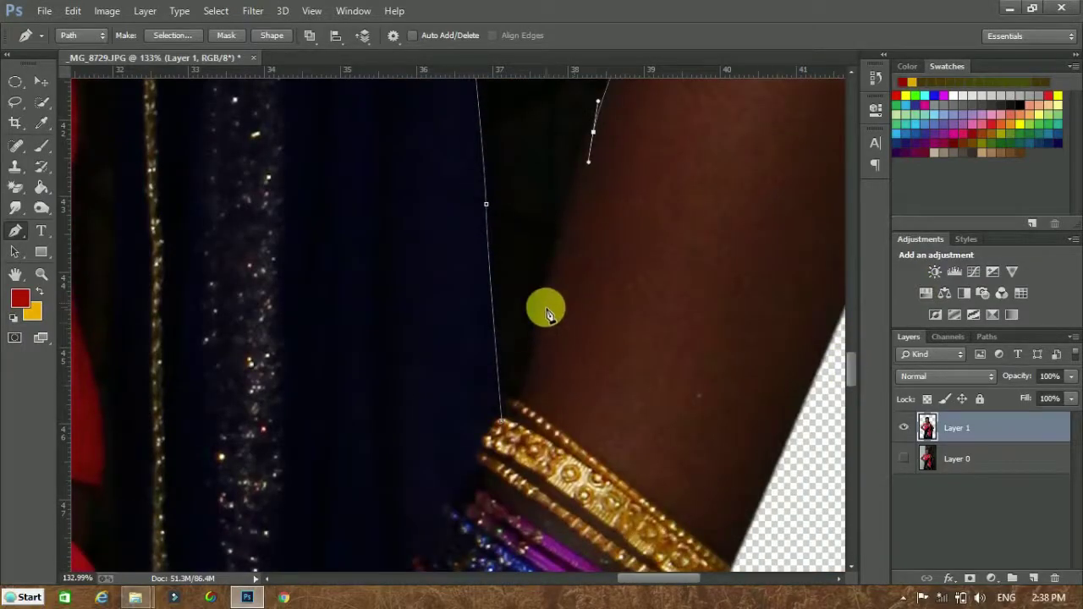
Convert the gap path to a feathered selection, delete it, and deselect
key(ctrl+Return)
key(shift+F6)
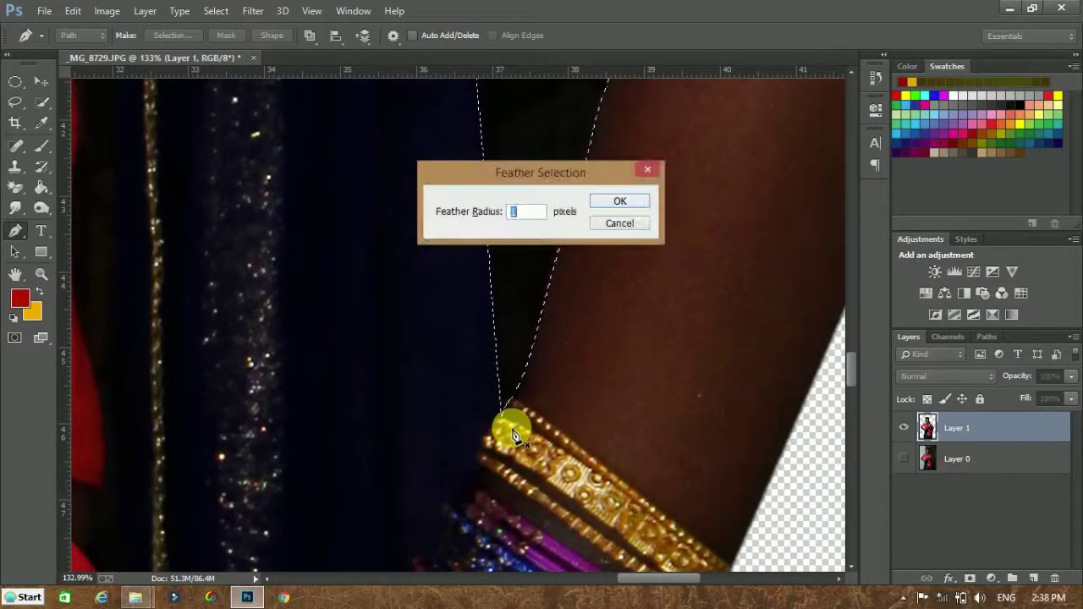
key(Return)
key(Delete)
key(ctrl+d)
Fit the whole cut-out on screen, then zoom in on the girl's face
key(m)
key(z)
click(473, 35)
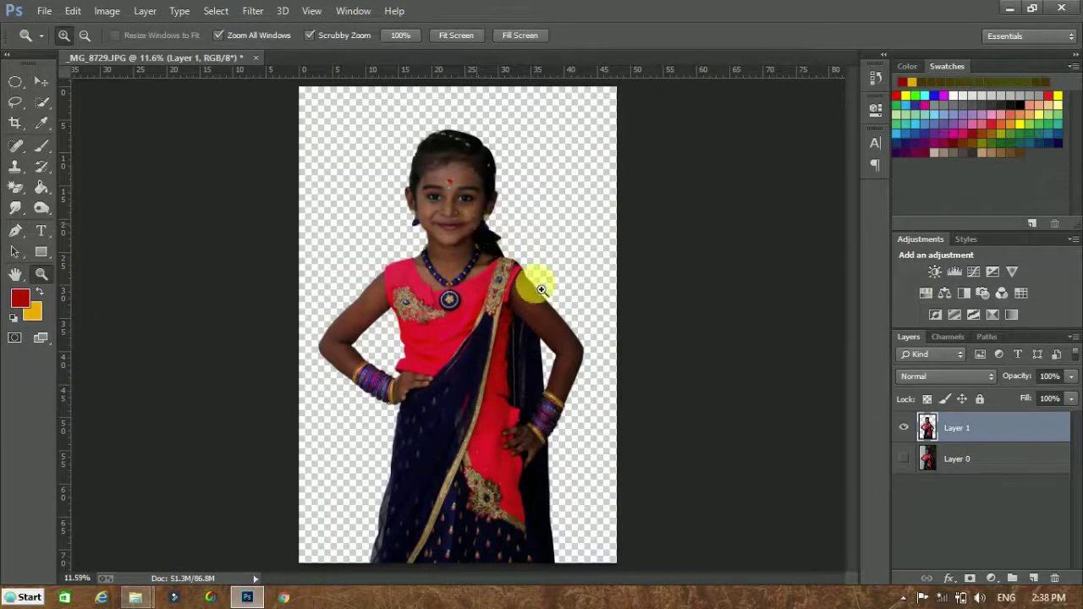
mouse_move(537, 282)
mouse_down()
mouse_move(556, 351)
mouse_move(525, 341)
mouse_move(551, 212)
mouse_move(471, 157)
mouse_up()
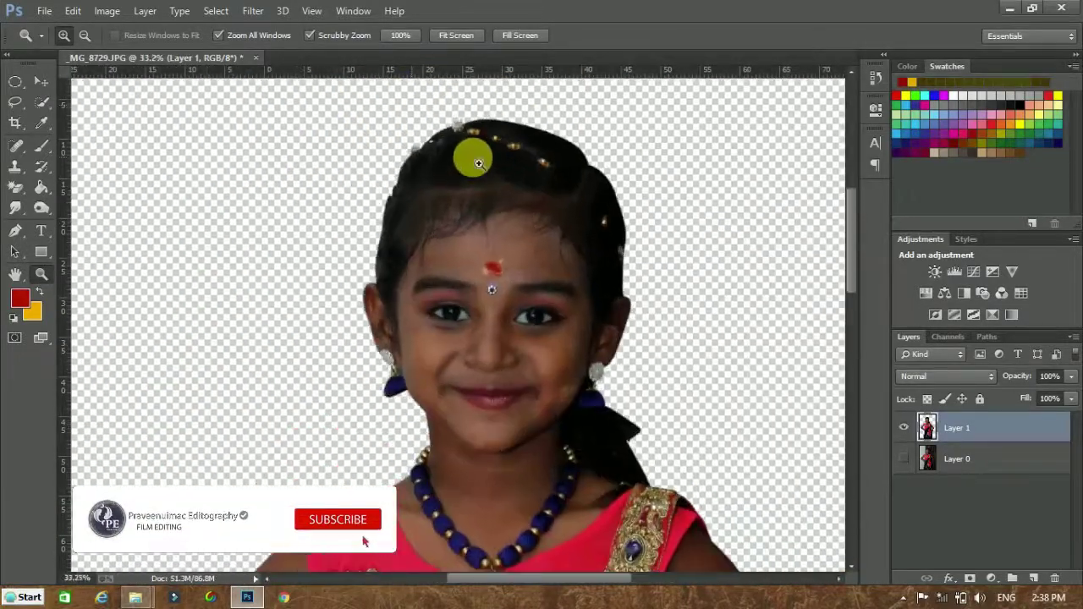
Show and activate the original photo layer, load the girl's outline, and briefly try Refine Edge
click(904, 459)
click(965, 461)
ctrl+click(928, 427)
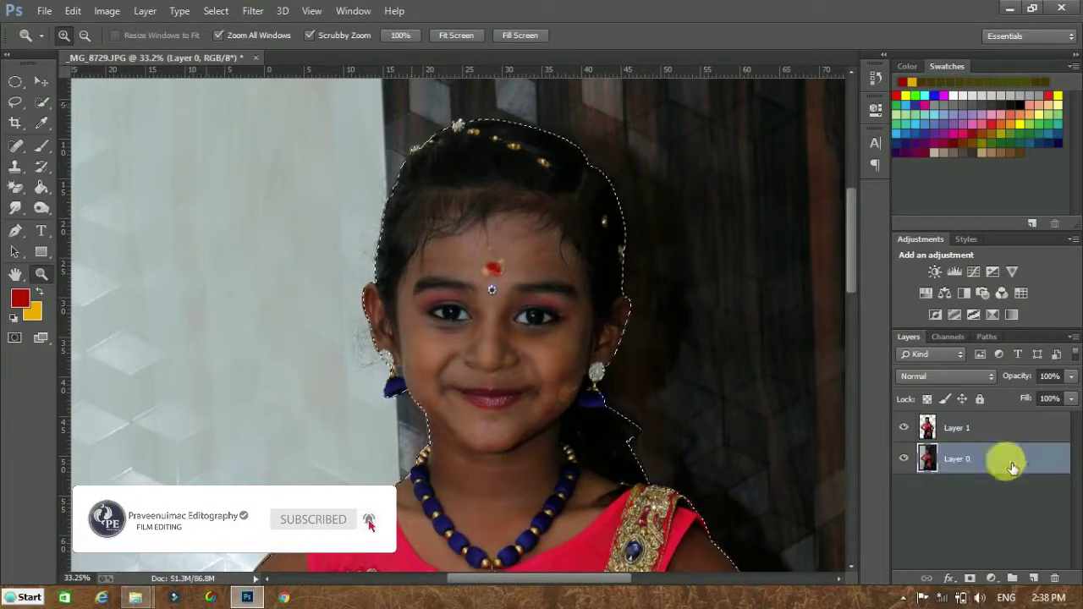
click(233, 10)
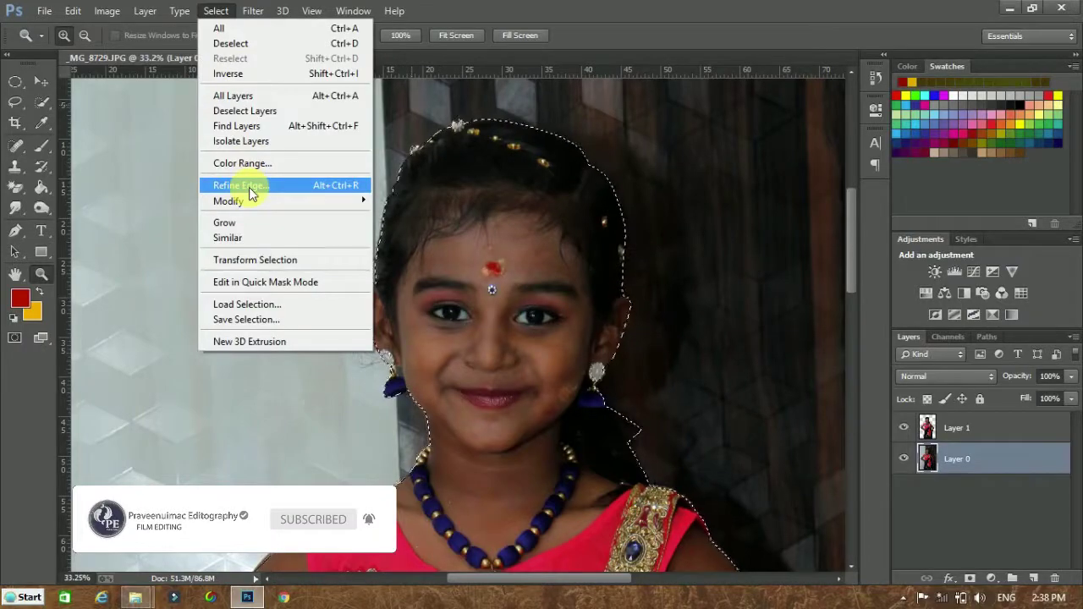
click(249, 187)
drag(967, 155, 590, 203)
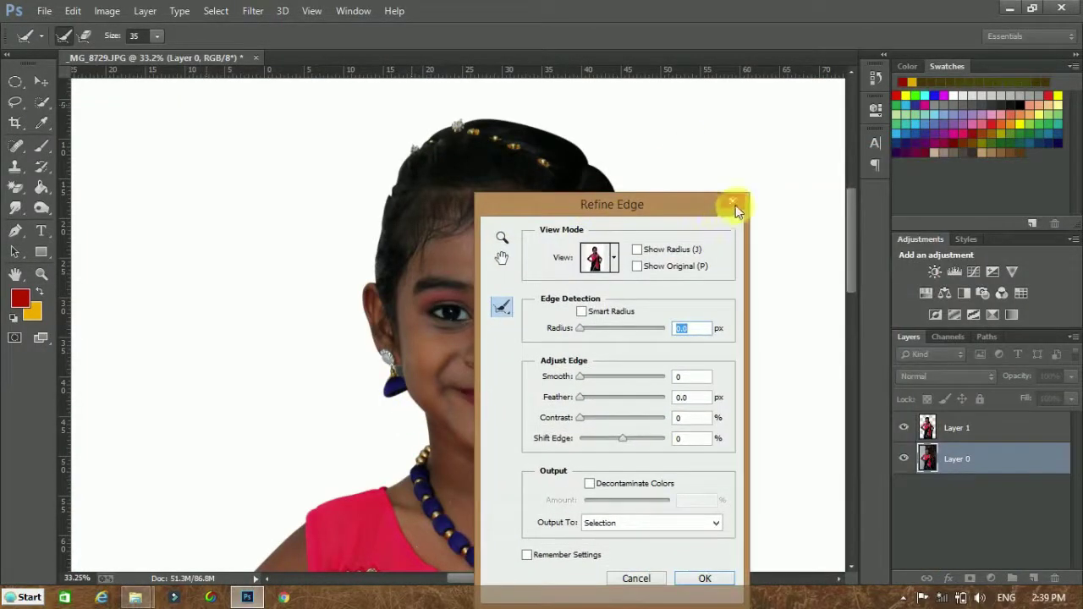
key(Return)
Reopen Refine Edge, zoom to the ear, and paint the hair edge above it
click(247, 12)
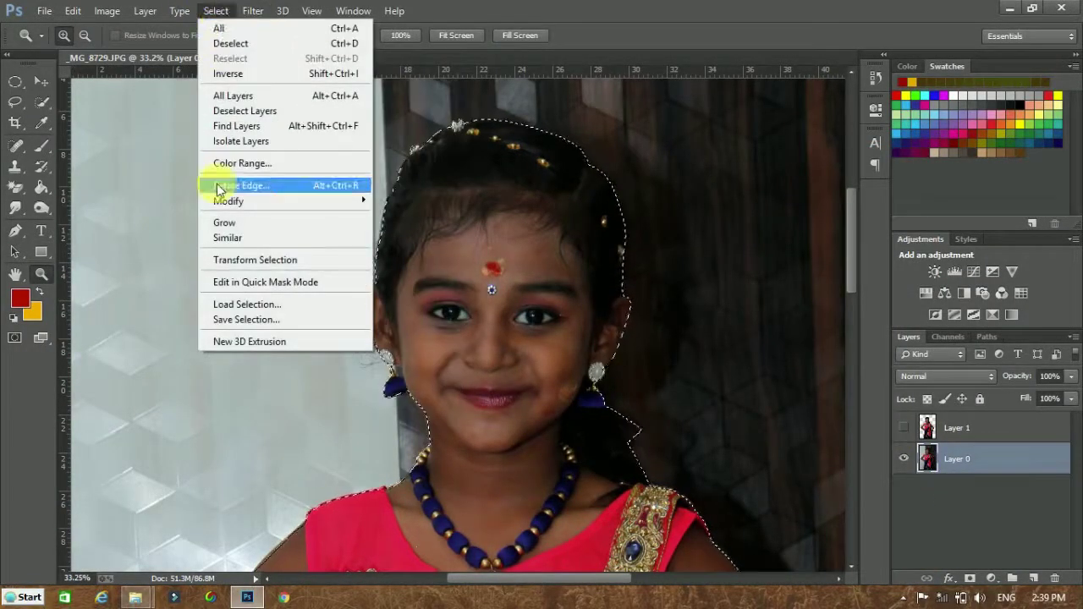
click(224, 183)
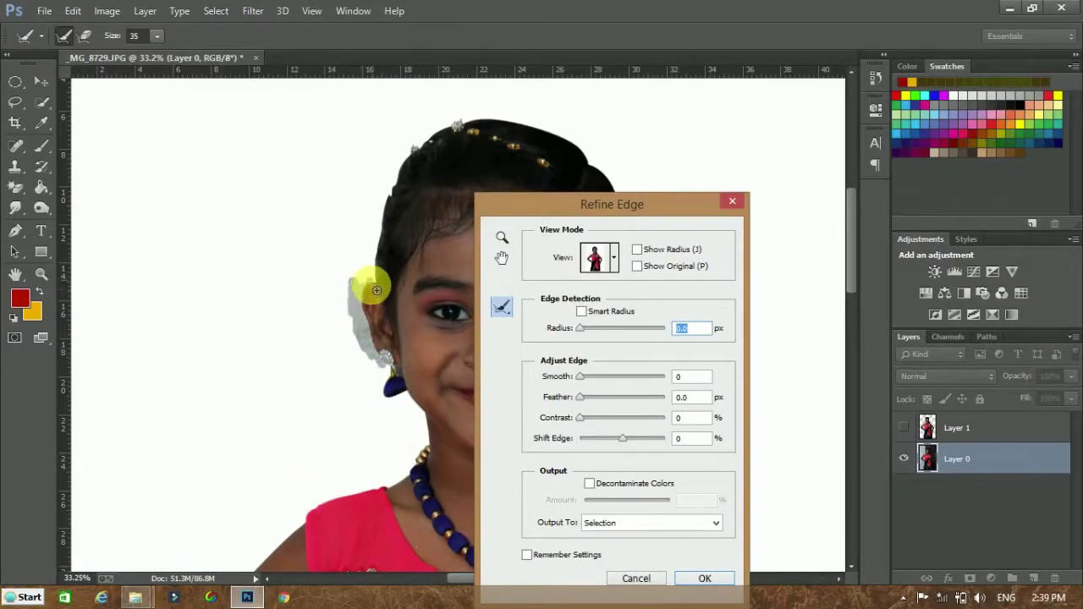
key(z)
click(407, 349)
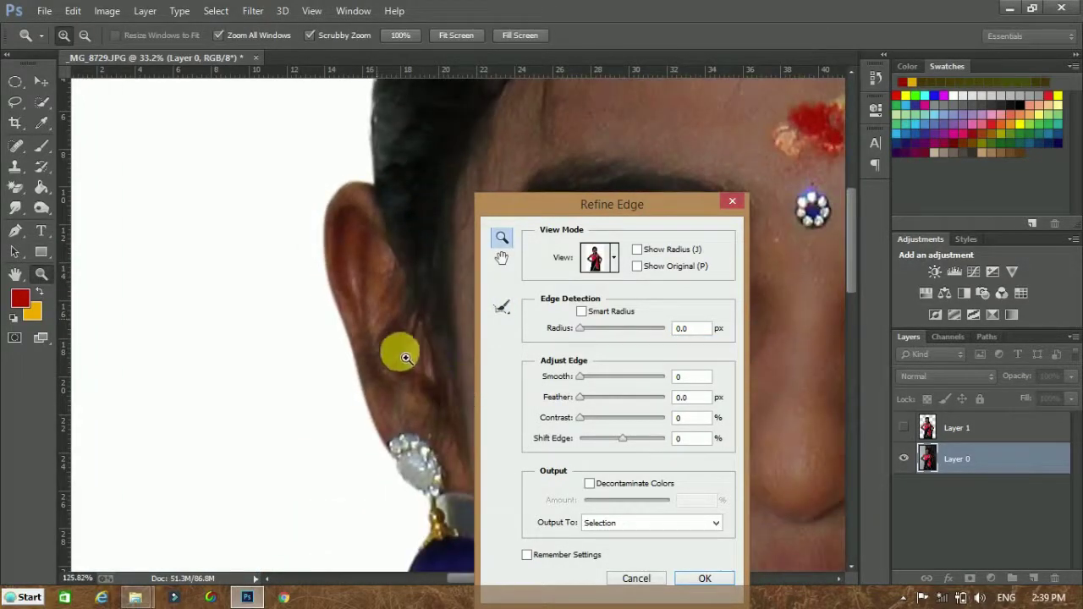
drag(846, 249, 850, 203)
click(502, 306)
mouse_move(330, 381)
mouse_down()
mouse_move(355, 358)
mouse_move(375, 236)
mouse_move(431, 125)
mouse_up()
Paint refinement along the wispy hair beside and across the top of the head
drag(856, 198, 853, 165)
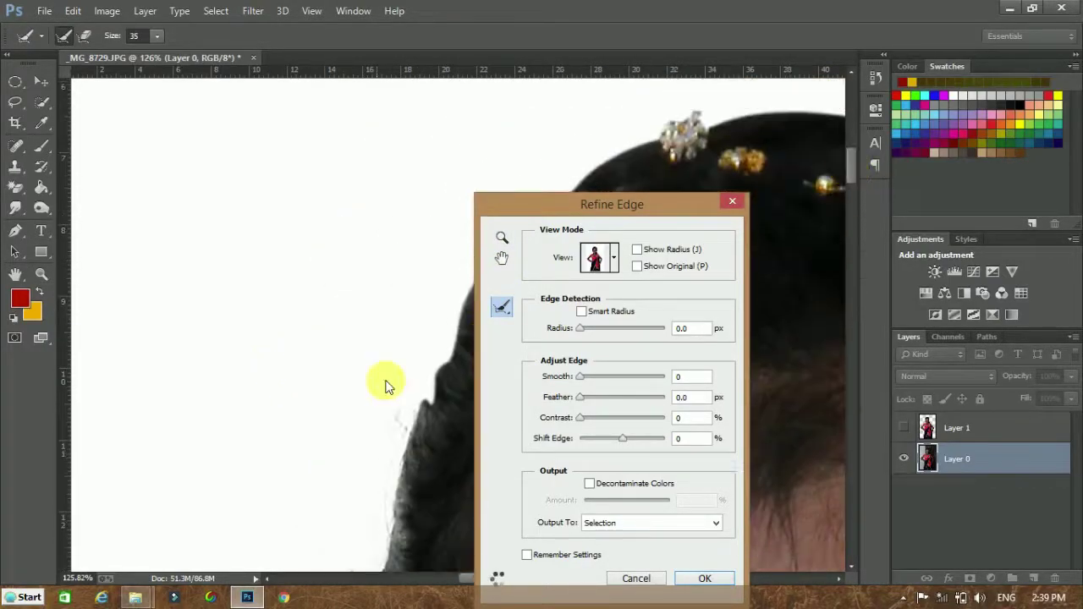
mouse_move(386, 382)
mouse_down()
mouse_move(430, 389)
mouse_move(484, 324)
mouse_up()
drag(396, 400, 443, 337)
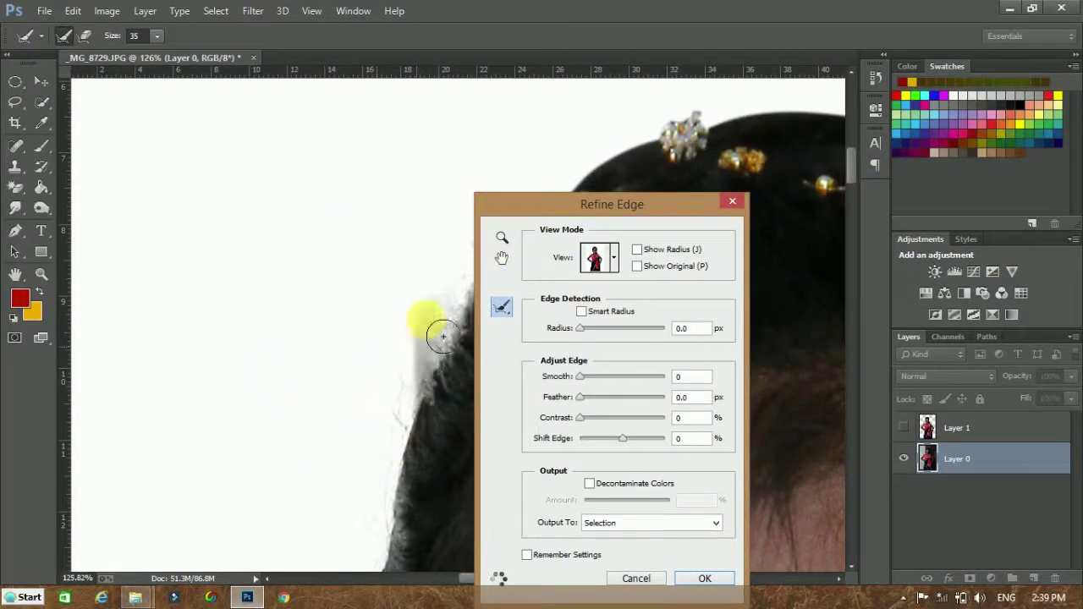
drag(463, 584, 516, 582)
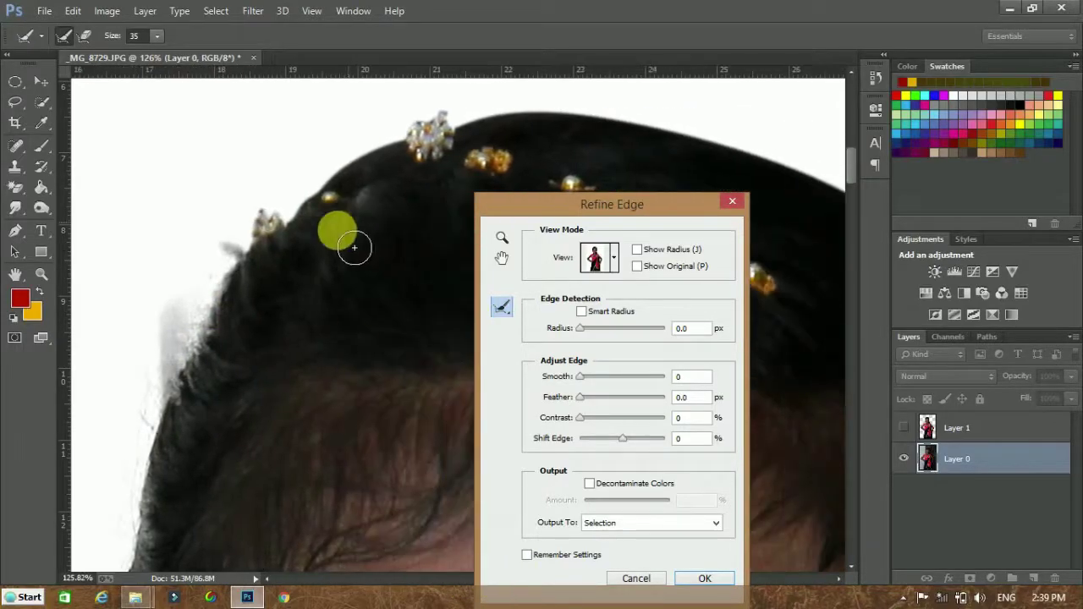
mouse_move(326, 213)
mouse_down()
mouse_move(425, 102)
mouse_move(623, 114)
mouse_move(679, 135)
mouse_move(755, 136)
mouse_up()
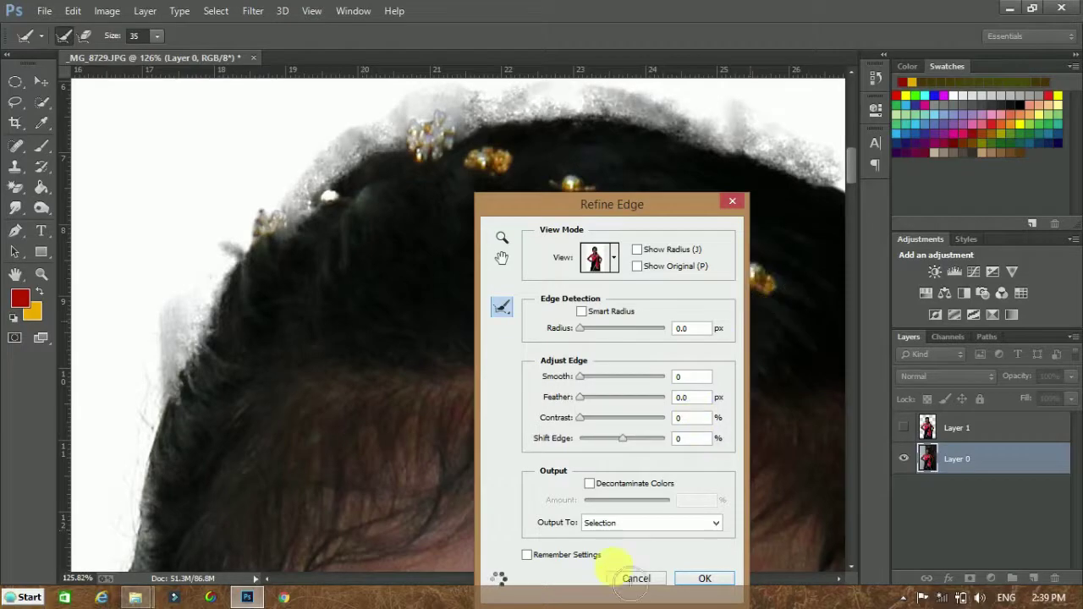
Reset the edge refinements and repaint the ear and hair edge from scratch
alt+click(646, 580)
drag(851, 165, 851, 205)
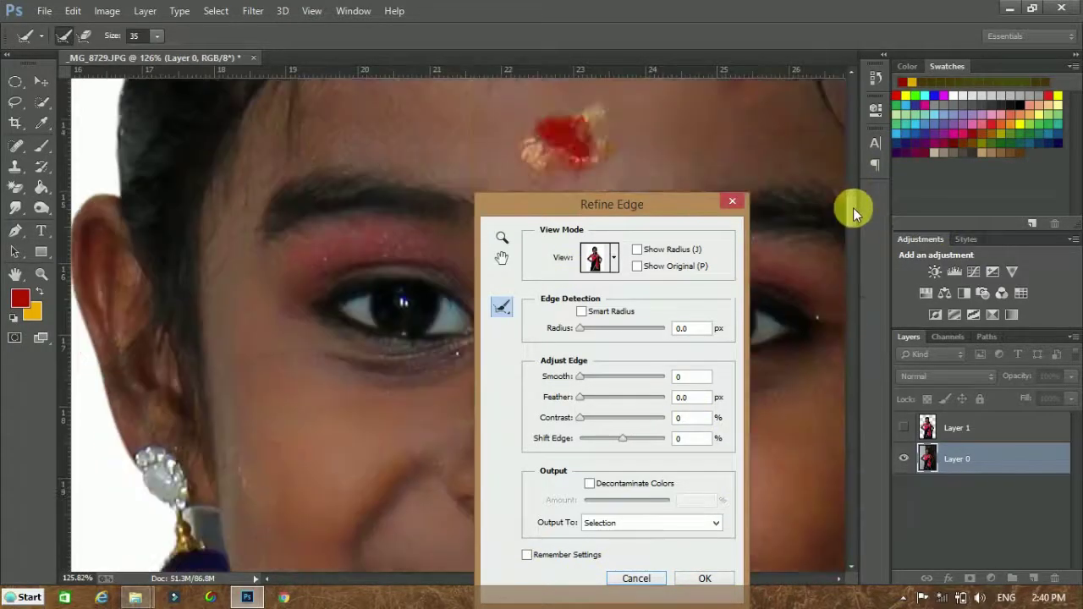
drag(592, 203, 858, 145)
drag(514, 590, 461, 590)
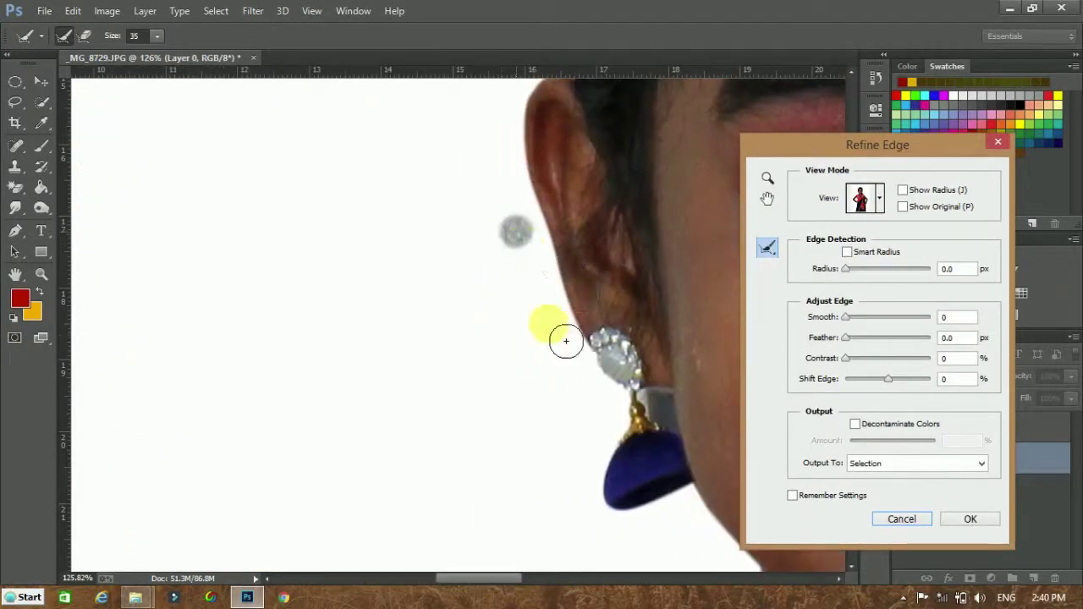
mouse_move(563, 341)
mouse_down()
mouse_move(496, 133)
mouse_move(551, 310)
mouse_move(516, 298)
mouse_move(643, 253)
mouse_up()
drag(880, 146, 815, 265)
drag(847, 210, 850, 184)
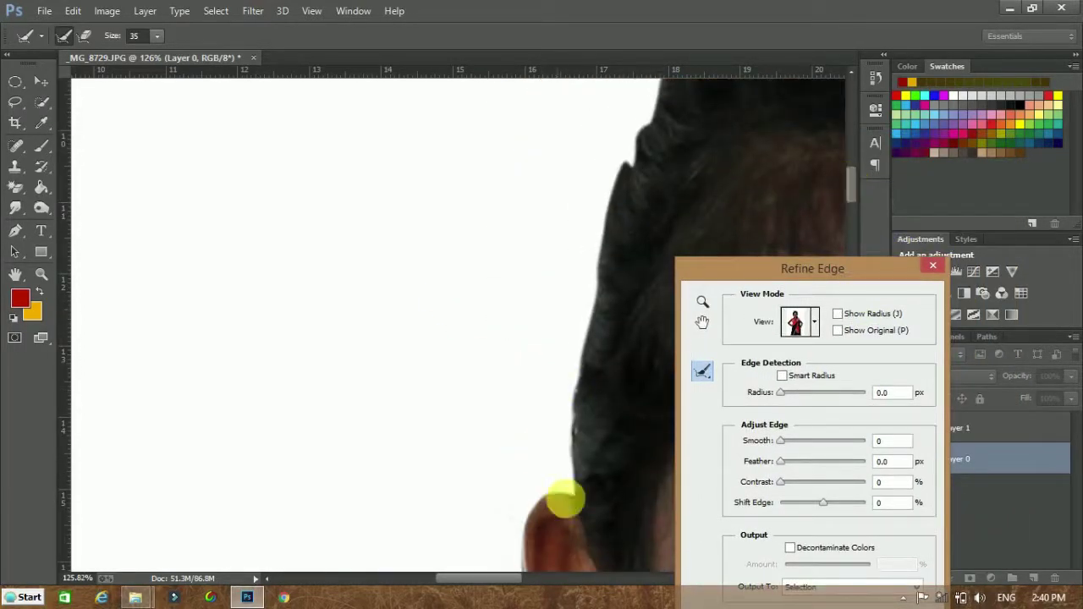
mouse_move(563, 500)
mouse_down()
mouse_move(564, 398)
mouse_move(587, 317)
mouse_move(592, 225)
mouse_move(626, 174)
mouse_move(653, 161)
mouse_up()
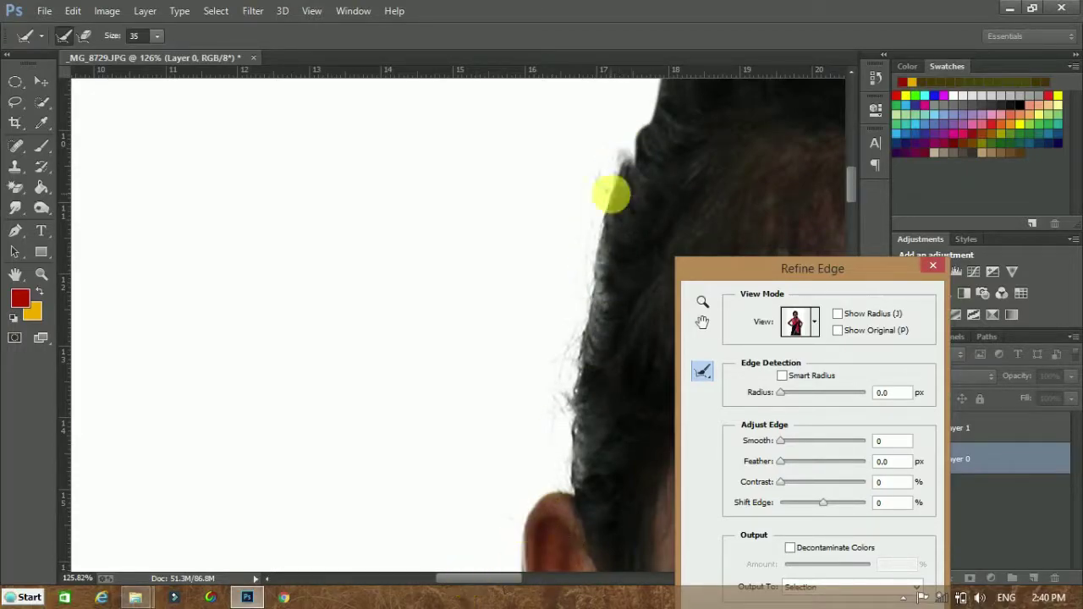
Refine the remaining hair edge down the side of the head
drag(464, 581, 584, 581)
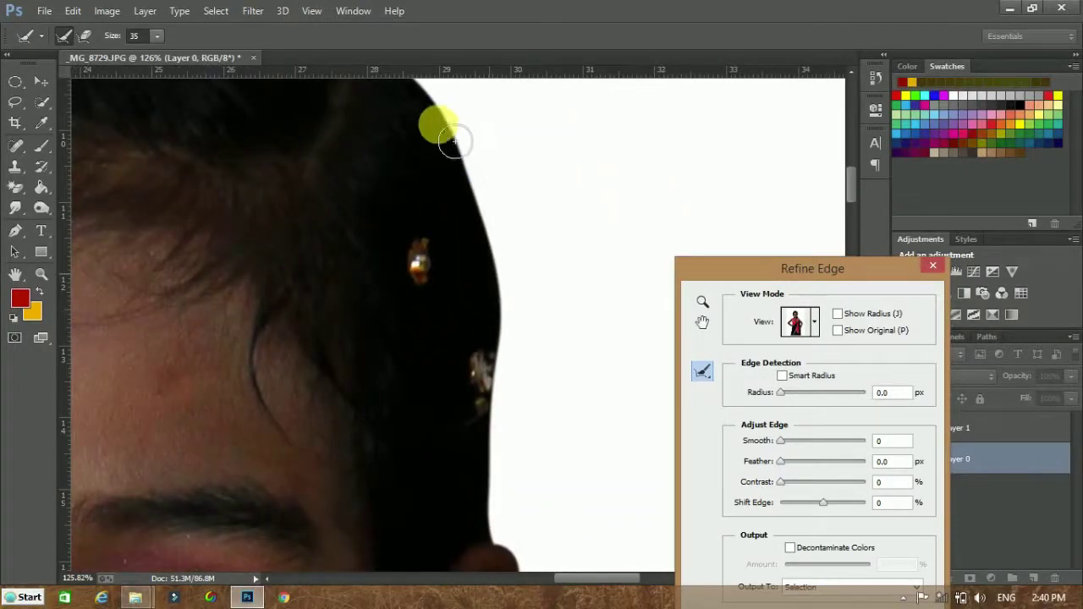
drag(519, 364, 513, 541)
drag(550, 476, 550, 364)
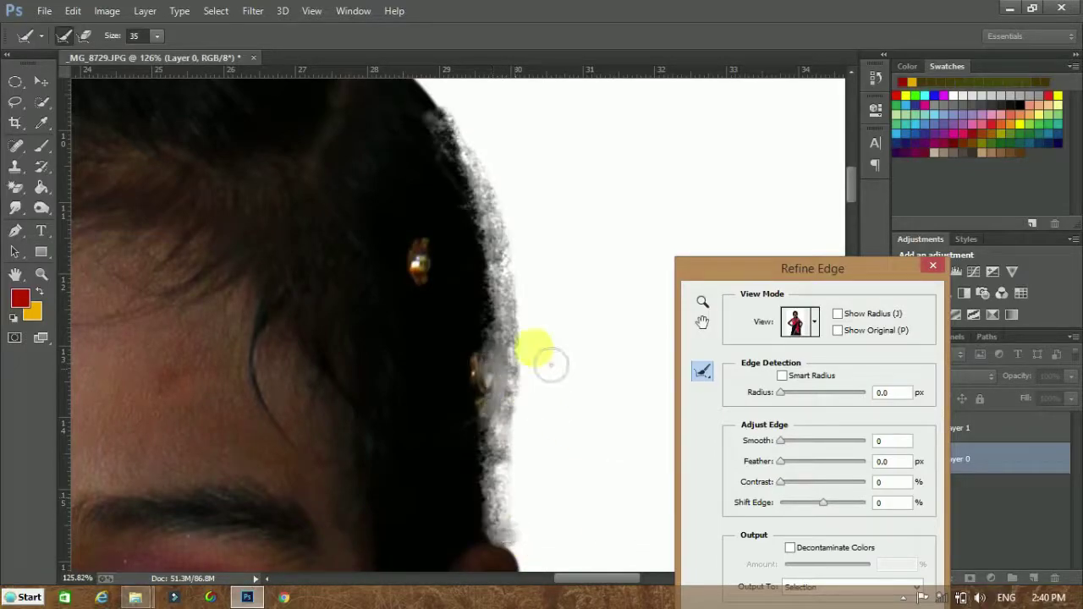
drag(766, 254, 766, 131)
Accept the refined edge, feather the selection, and copy the girl to Layer 2
click(889, 522)
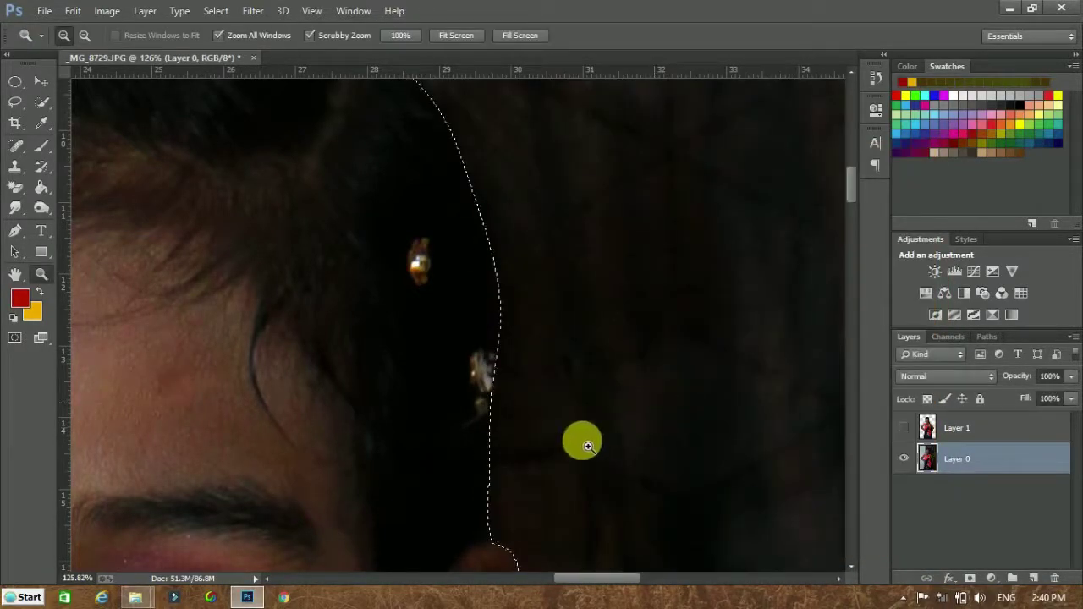
key(ctrl+0)
drag(453, 105, 599, 201)
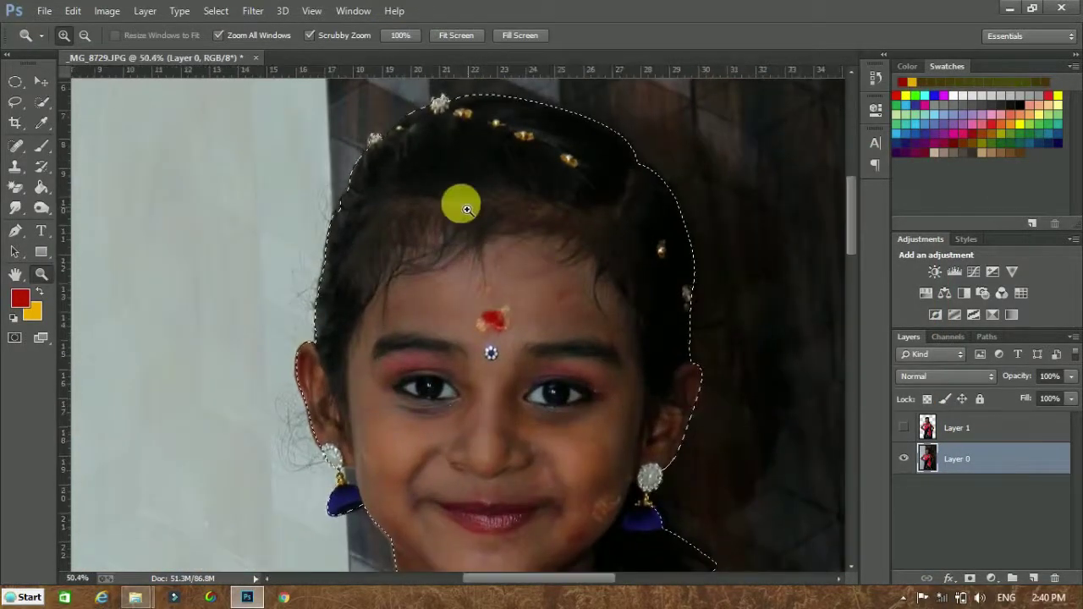
key(shift+F6)
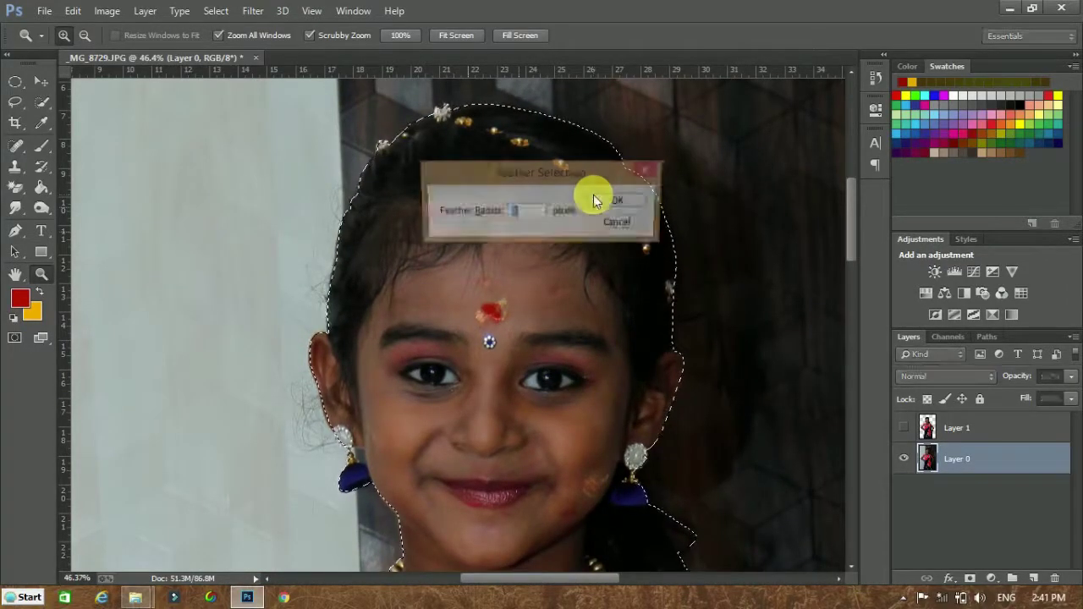
click(618, 198)
key(ctrl+j)
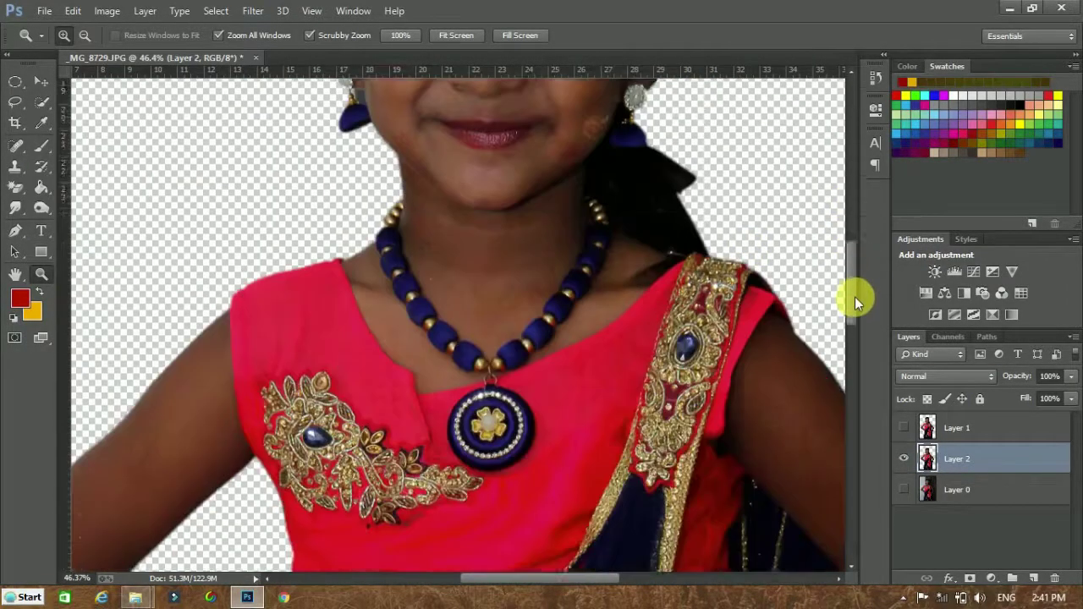
Fit the cut-out in view and move Layer 2 to the top of the stack
drag(854, 220, 854, 332)
drag(558, 578, 621, 578)
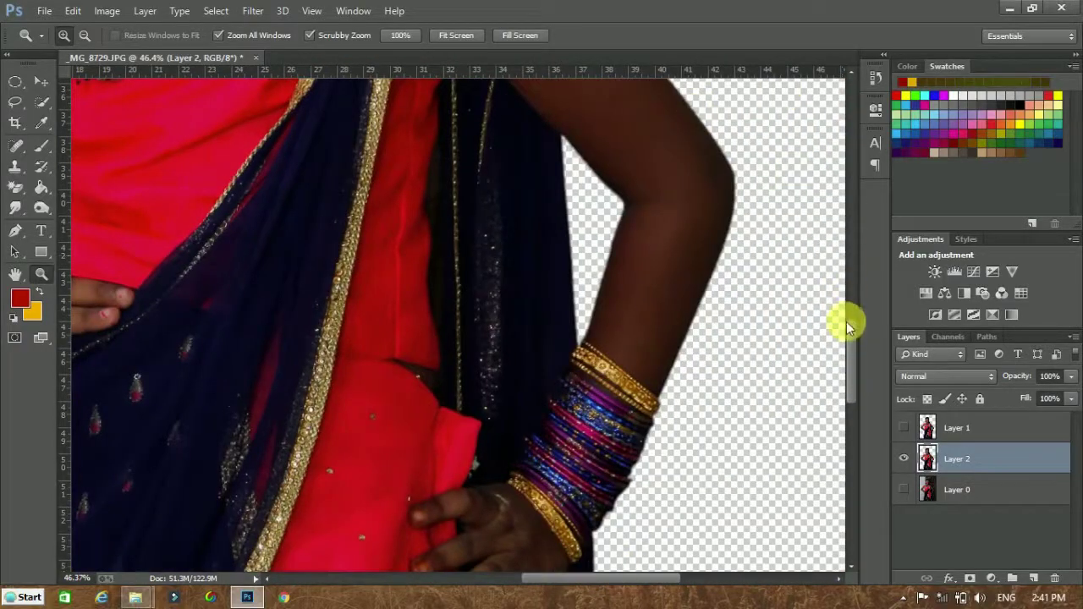
drag(850, 325, 849, 195)
click(454, 35)
drag(957, 458, 962, 423)
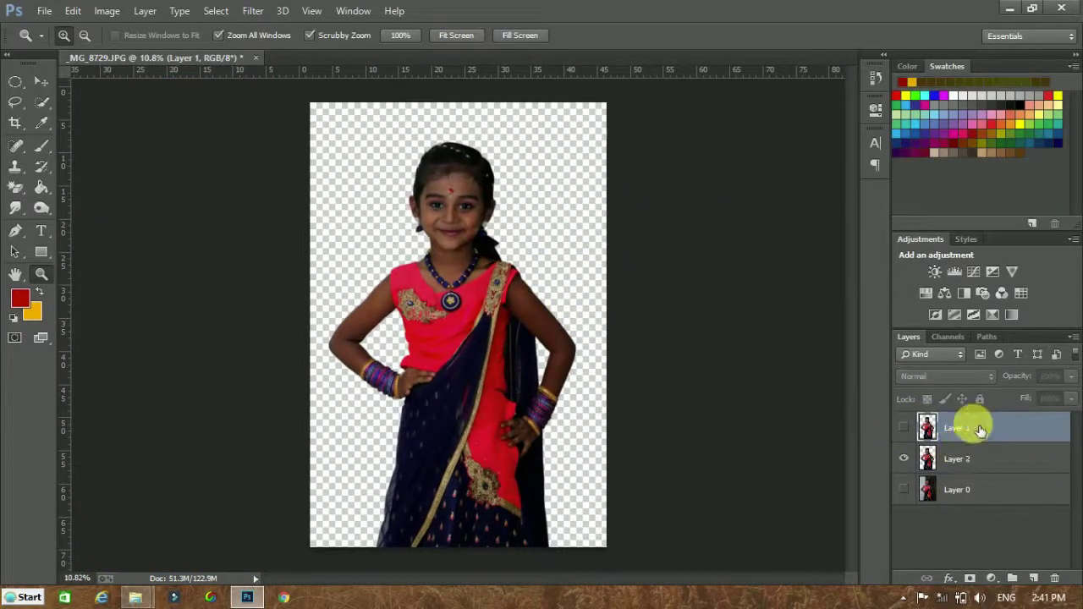
click(252, 10)
In Camera Raw, set Highlights +79, Shadows -42, Reds luminance -7, Oranges +58, and apply
key(Escape)
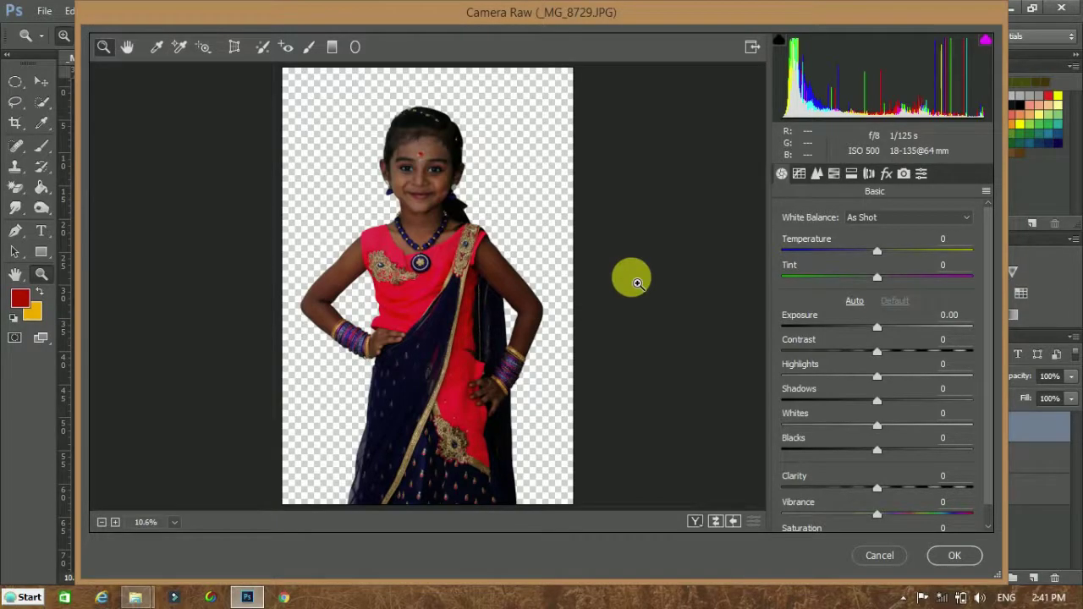
click(876, 377)
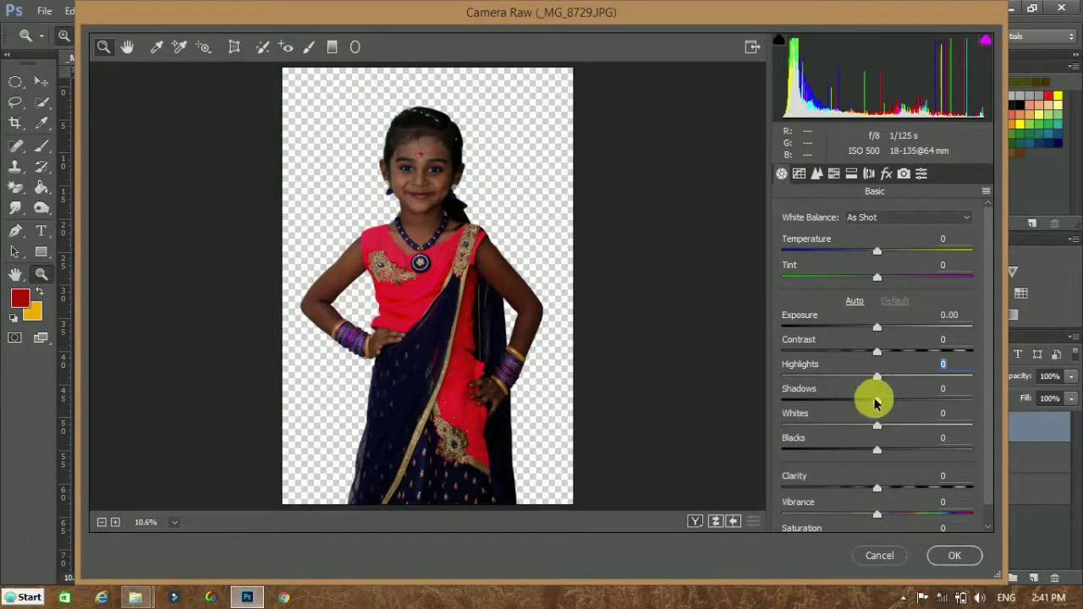
mouse_move(875, 401)
mouse_down()
mouse_move(838, 401)
mouse_move(951, 376)
mouse_up()
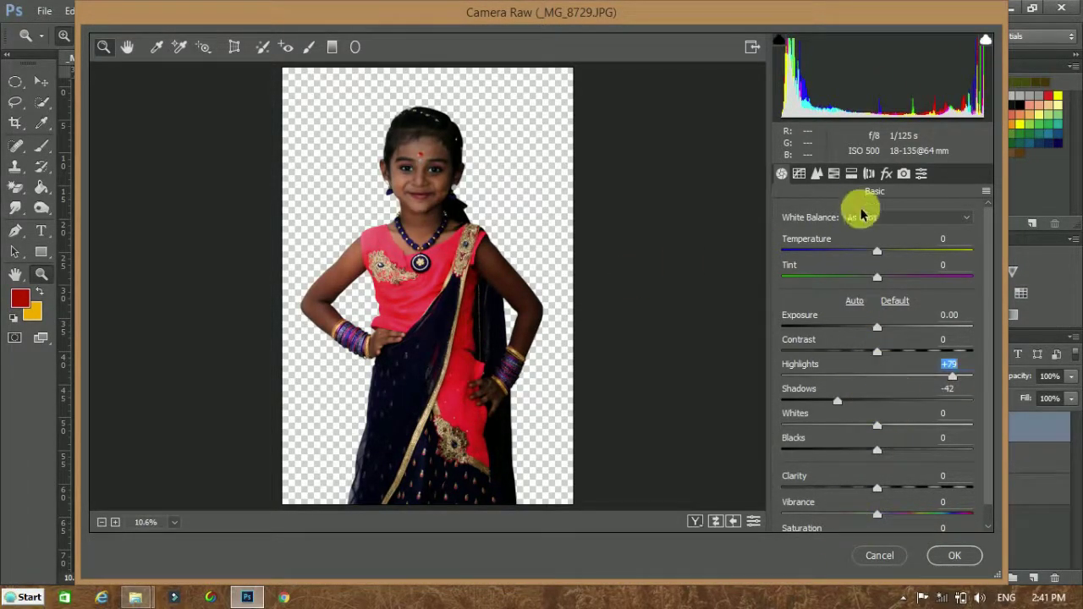
click(833, 174)
click(881, 236)
drag(882, 315, 928, 316)
mouse_move(882, 289)
mouse_down()
mouse_move(916, 290)
mouse_move(864, 300)
mouse_up()
drag(914, 324, 939, 324)
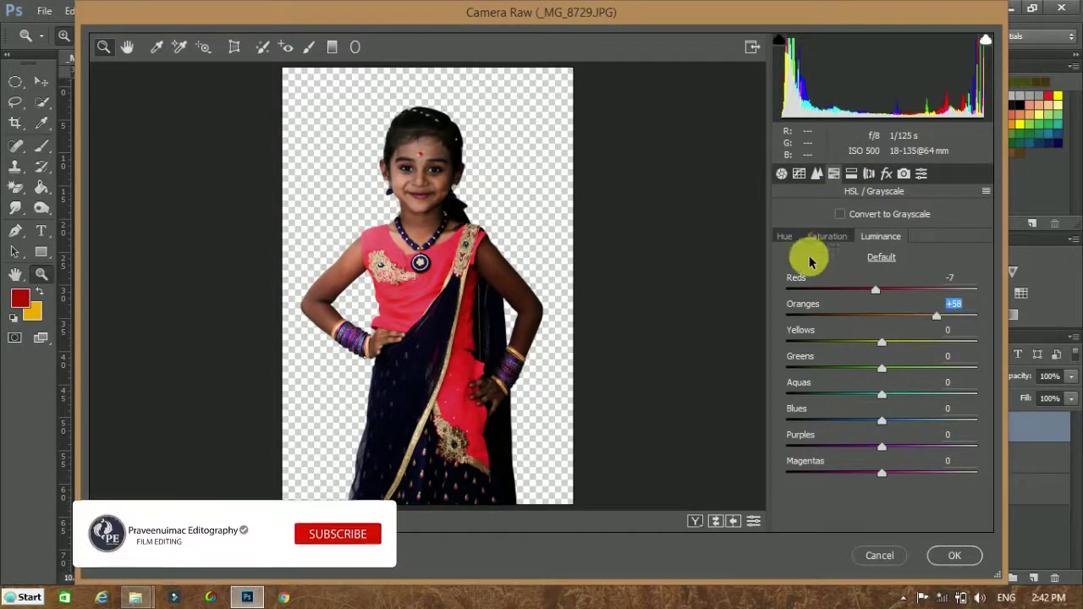
click(886, 174)
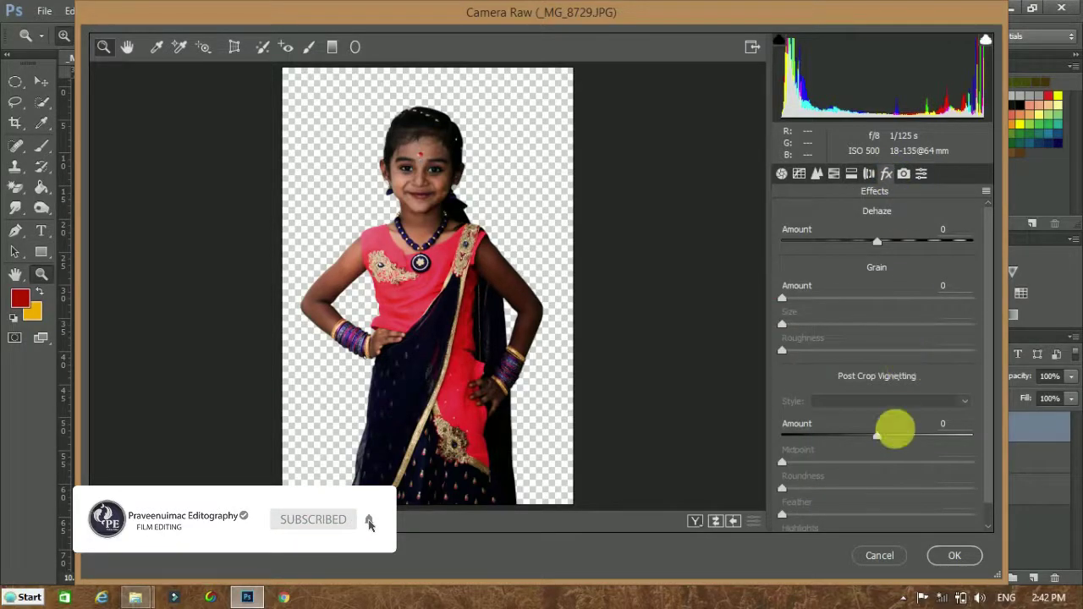
click(951, 557)
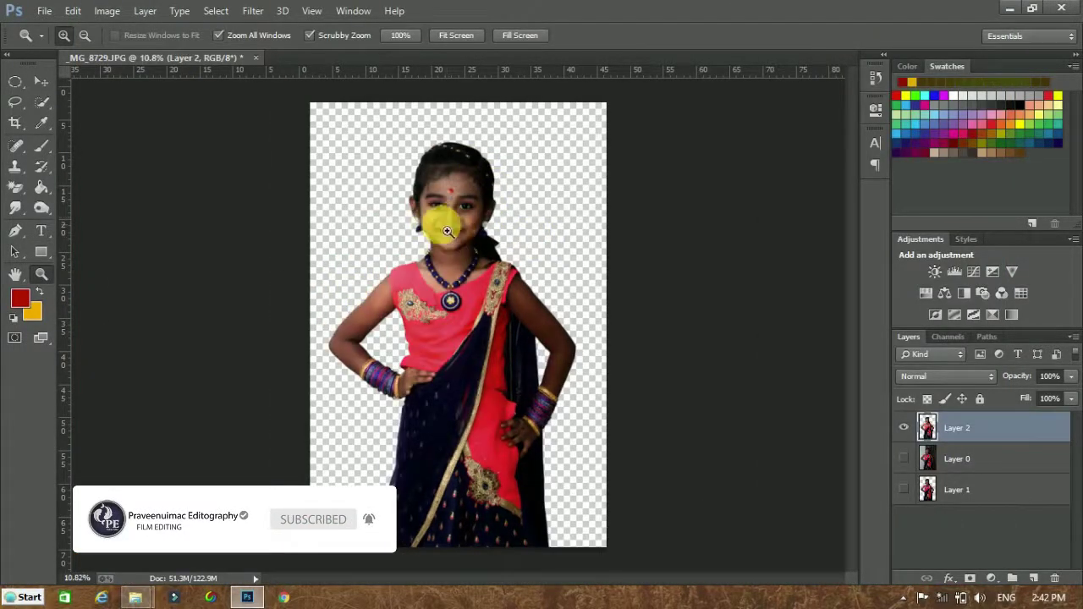
Zoom to the face and set up the Smudge tool with a soft brush at 65 px
drag(443, 225, 563, 260)
click(16, 207)
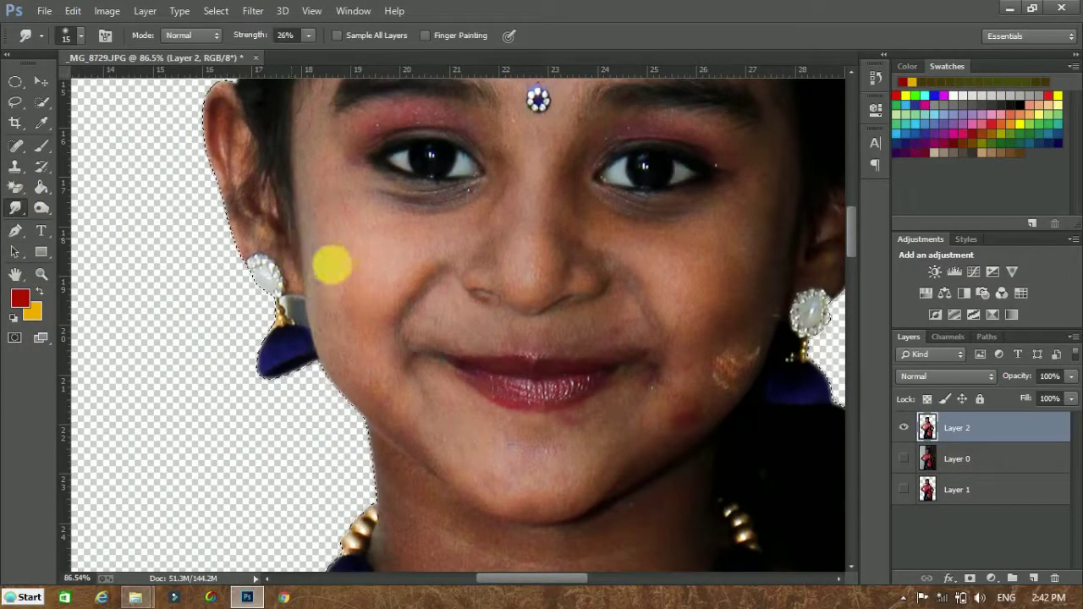
right_click(332, 265)
drag(309, 36, 300, 53)
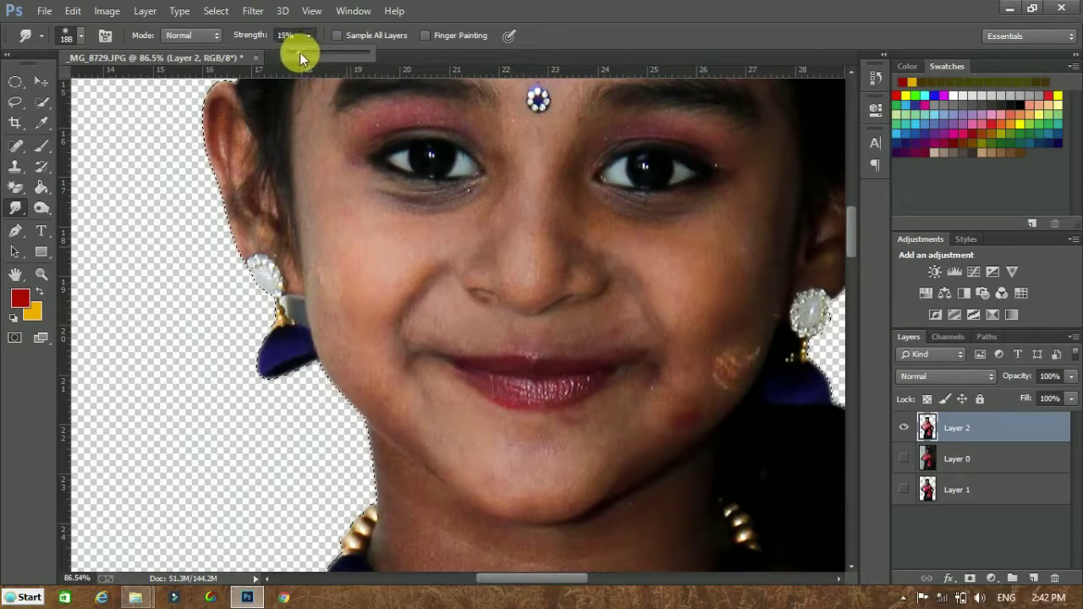
right_click(350, 321)
drag(702, 435, 703, 572)
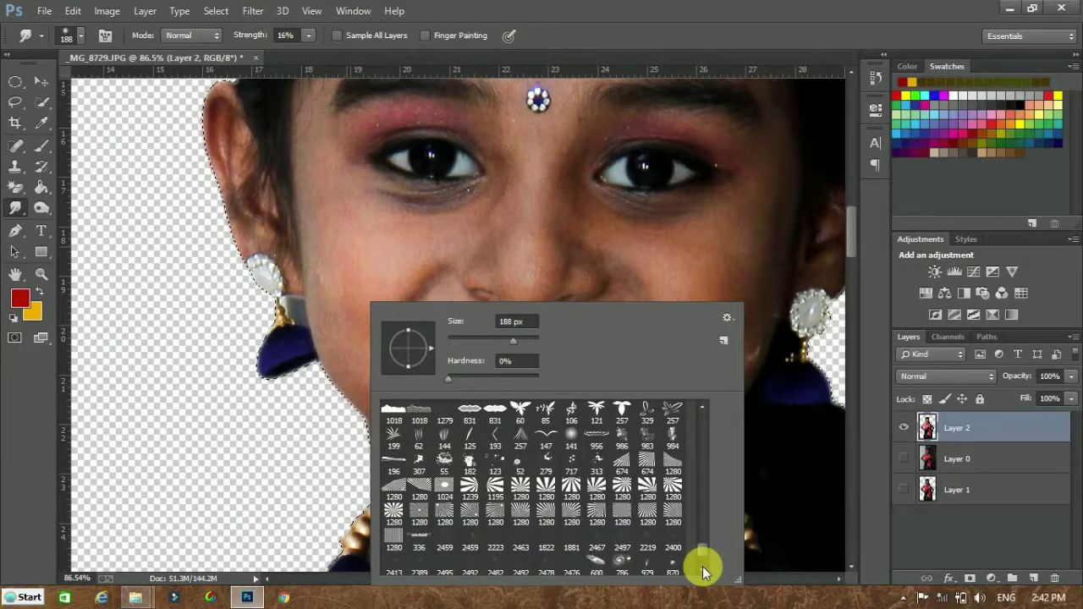
click(701, 568)
click(494, 534)
click(596, 533)
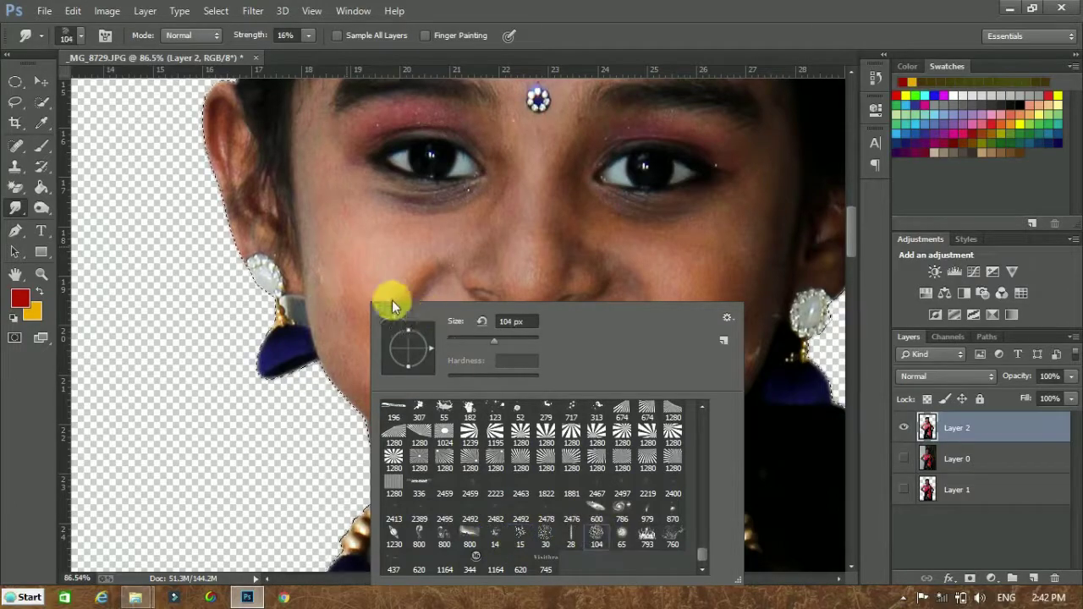
drag(457, 322, 466, 320)
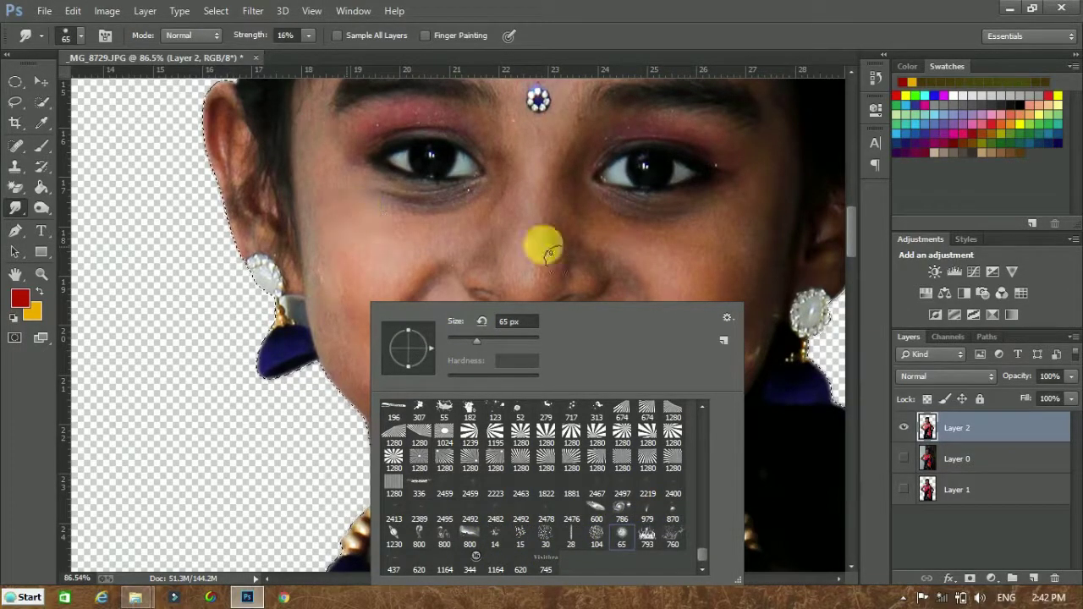
key(Return)
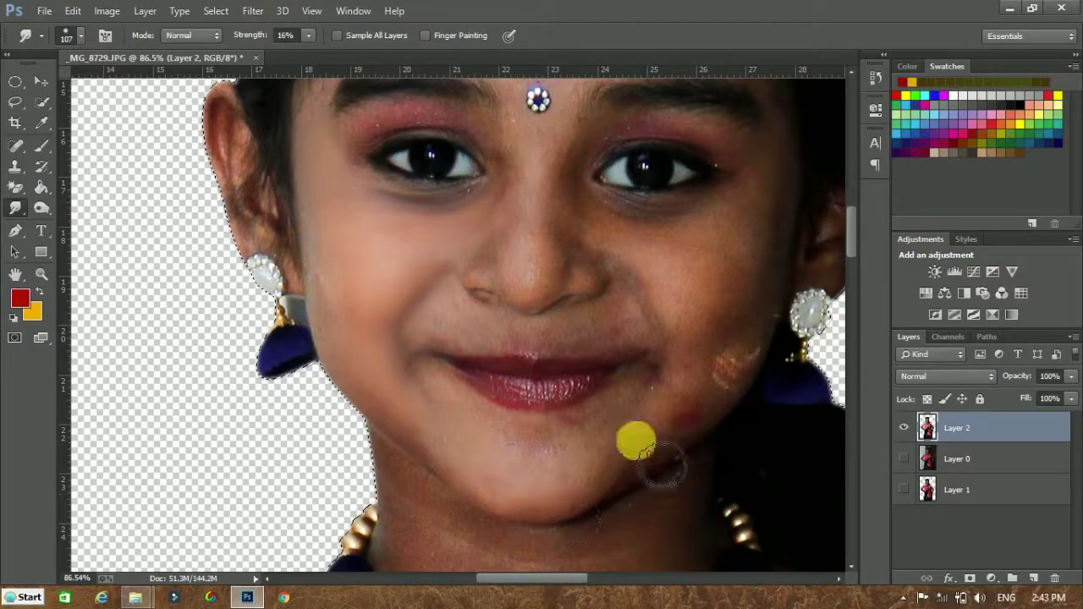
Smudge away the cheek smear and dark spots, smoothing skin across cheeks, mouth and neck
mouse_move(657, 464)
mouse_down()
mouse_move(754, 382)
mouse_move(706, 431)
mouse_up()
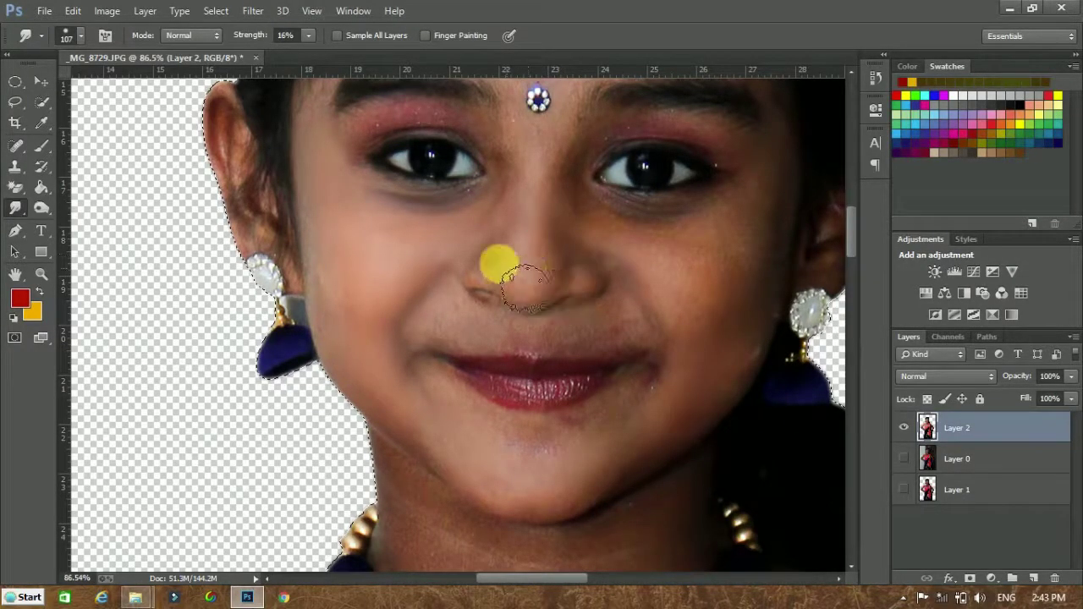
mouse_move(699, 285)
mouse_down()
mouse_move(646, 355)
mouse_move(657, 411)
mouse_move(682, 448)
mouse_move(602, 398)
mouse_move(623, 380)
mouse_up()
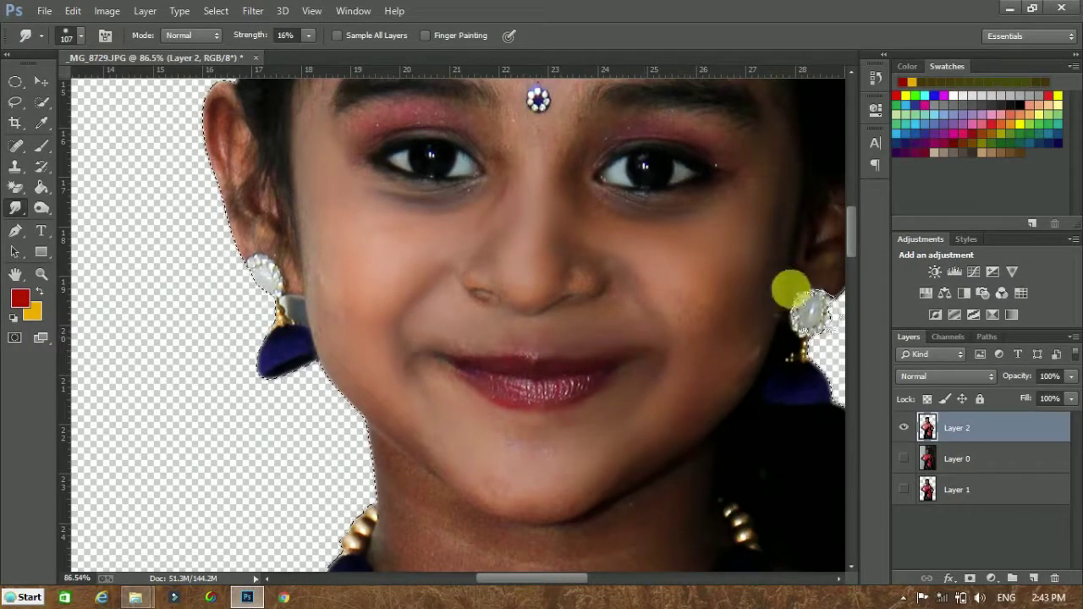
mouse_move(852, 228)
mouse_down()
mouse_move(858, 255)
mouse_move(852, 203)
mouse_up()
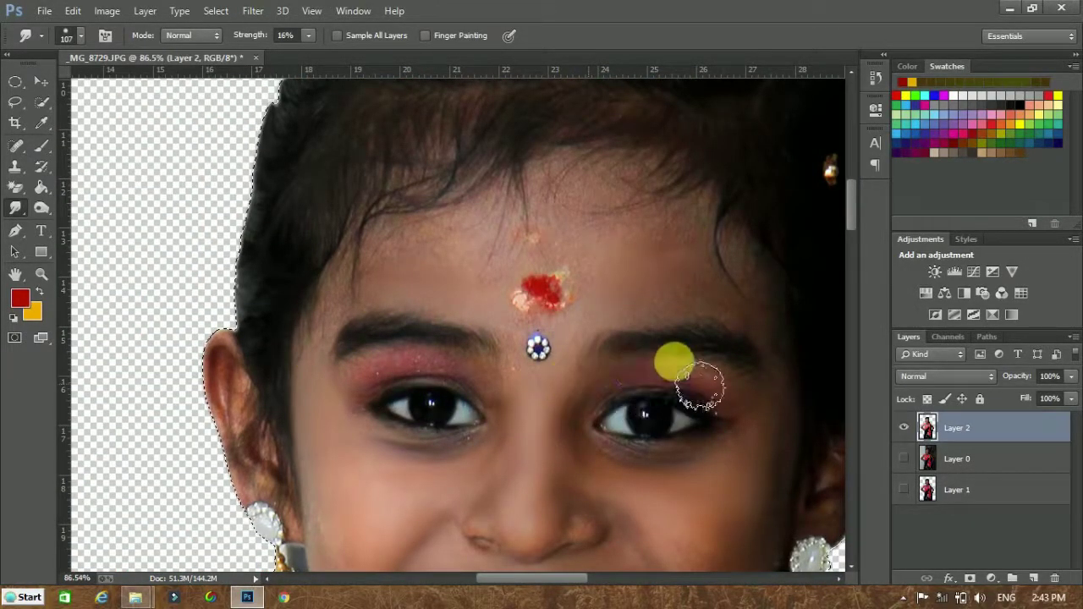
key(z)
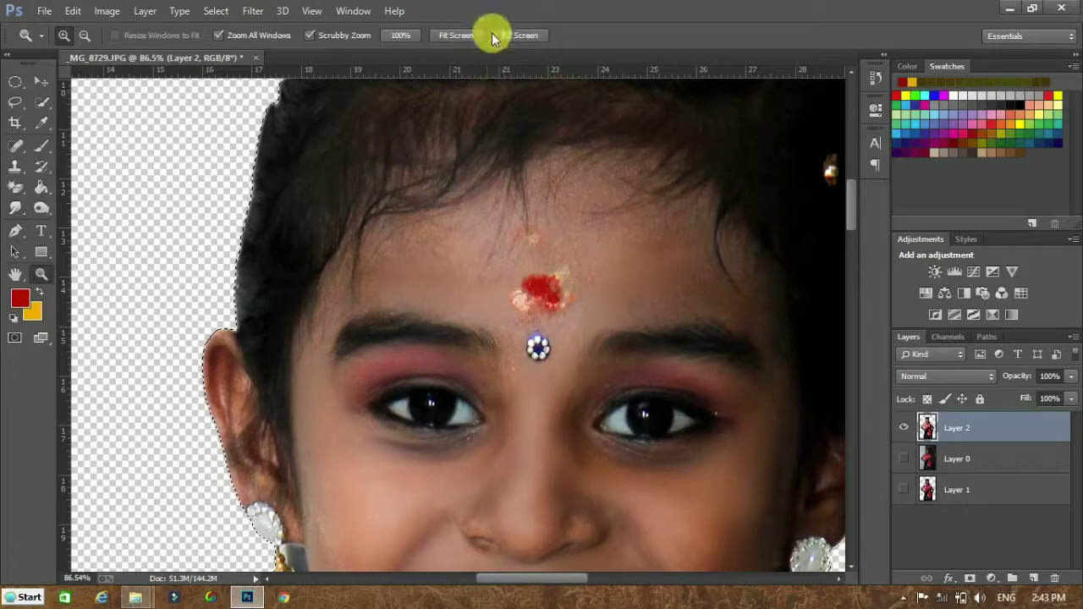
drag(530, 265, 466, 380)
click(16, 209)
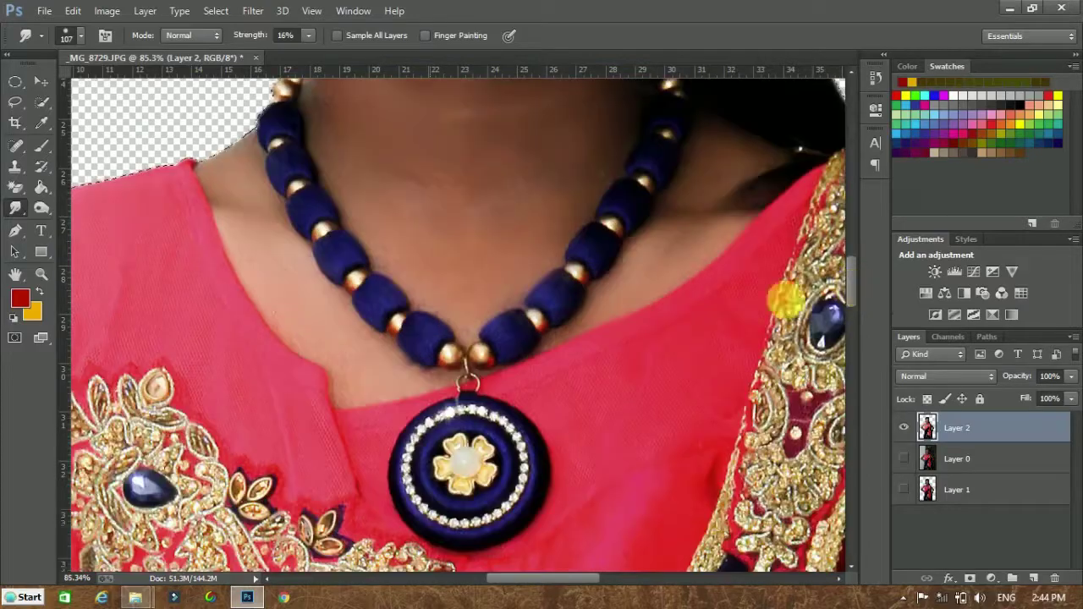
Zoom in on the girl's arm and ready the Smudge tool at 177 px
scroll(769, 304, down, 3)
key(z)
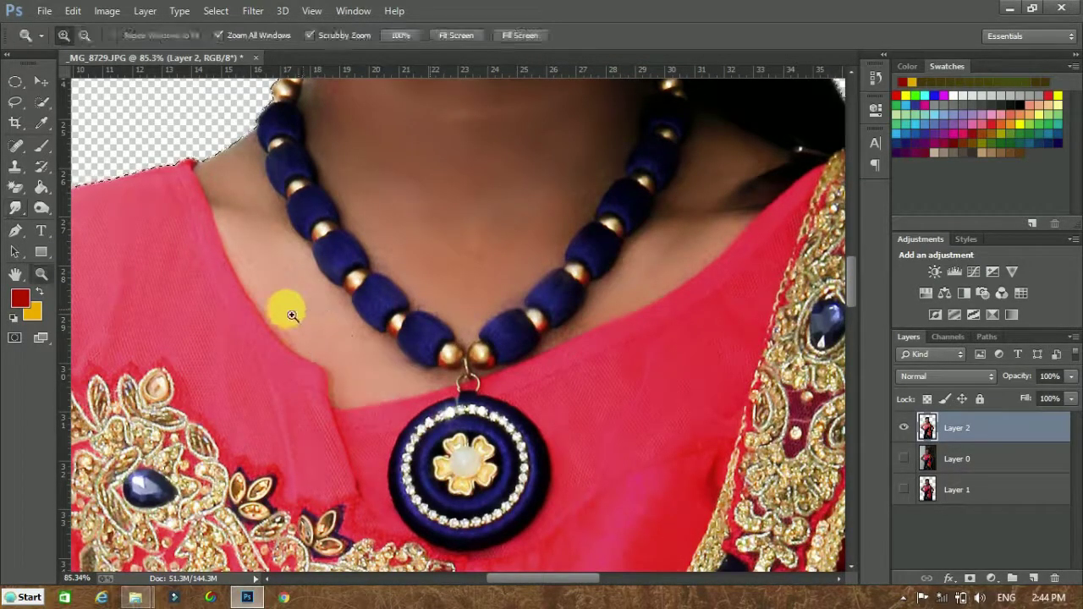
click(458, 35)
mouse_move(376, 360)
mouse_down()
mouse_move(406, 242)
mouse_move(645, 141)
mouse_up()
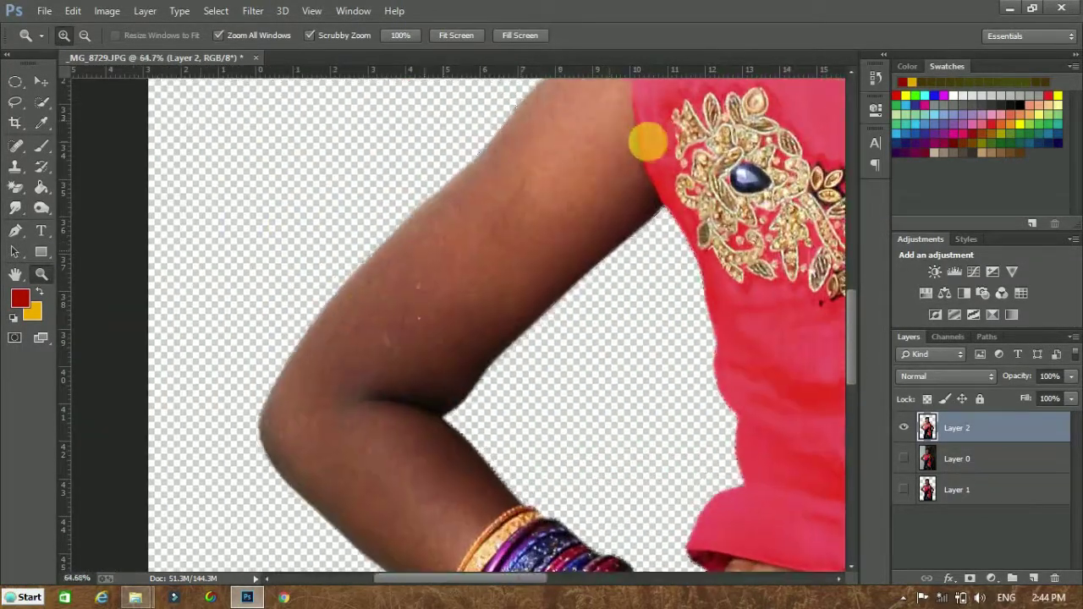
click(15, 187)
key(r)
right_click(572, 212)
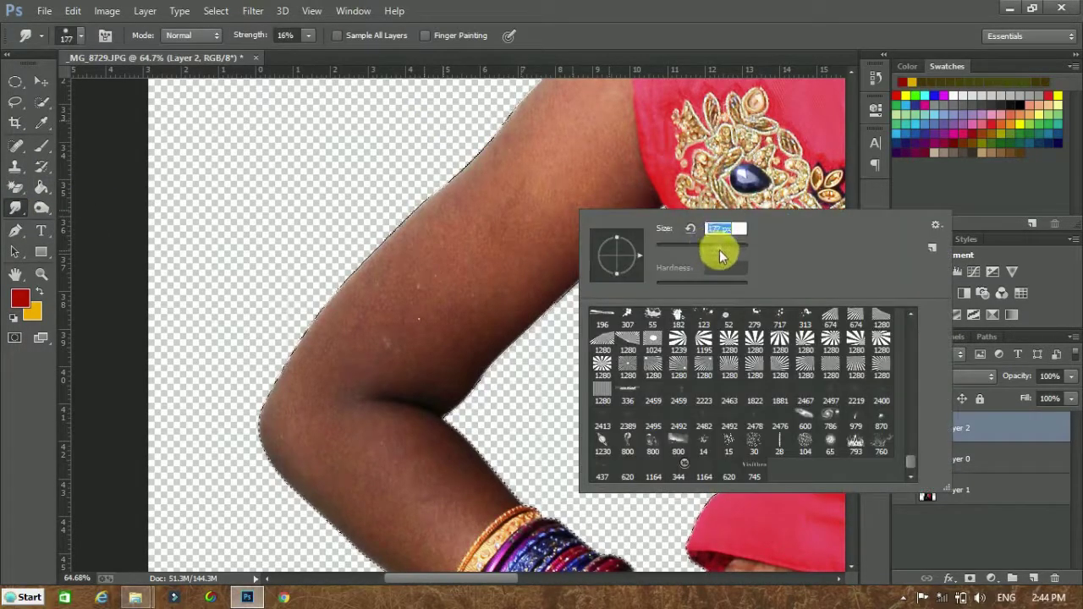
key(Return)
Smudge along both arm and shoulder edges, then fit the whole girl on screen
mouse_move(612, 140)
mouse_down()
mouse_move(456, 272)
mouse_move(438, 375)
mouse_move(424, 342)
mouse_move(359, 412)
mouse_move(423, 513)
mouse_move(430, 551)
mouse_move(394, 476)
mouse_move(330, 461)
mouse_up()
drag(567, 206, 597, 115)
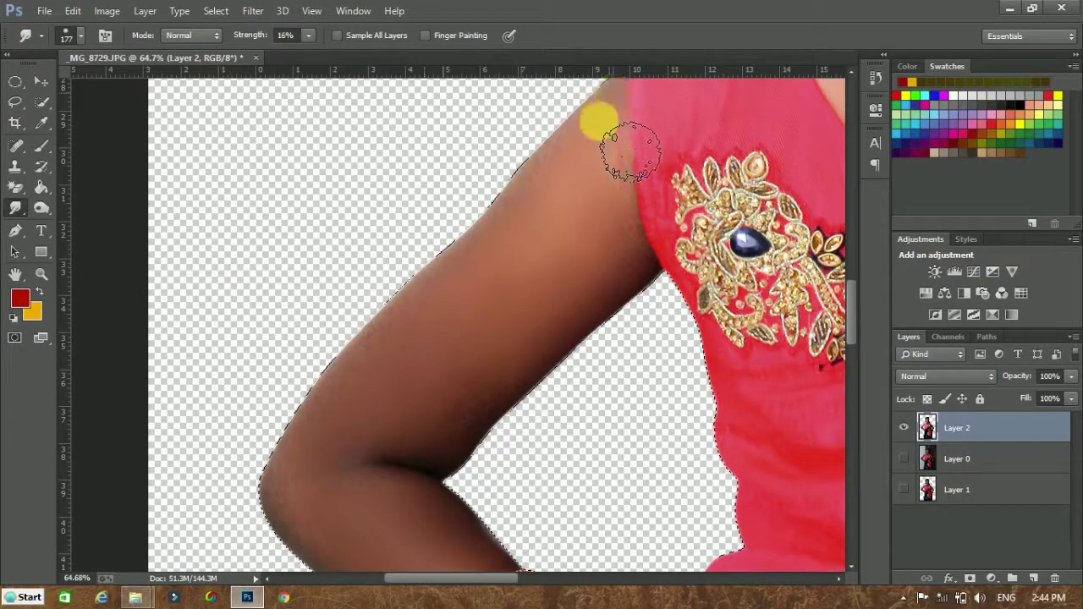
drag(850, 321, 850, 368)
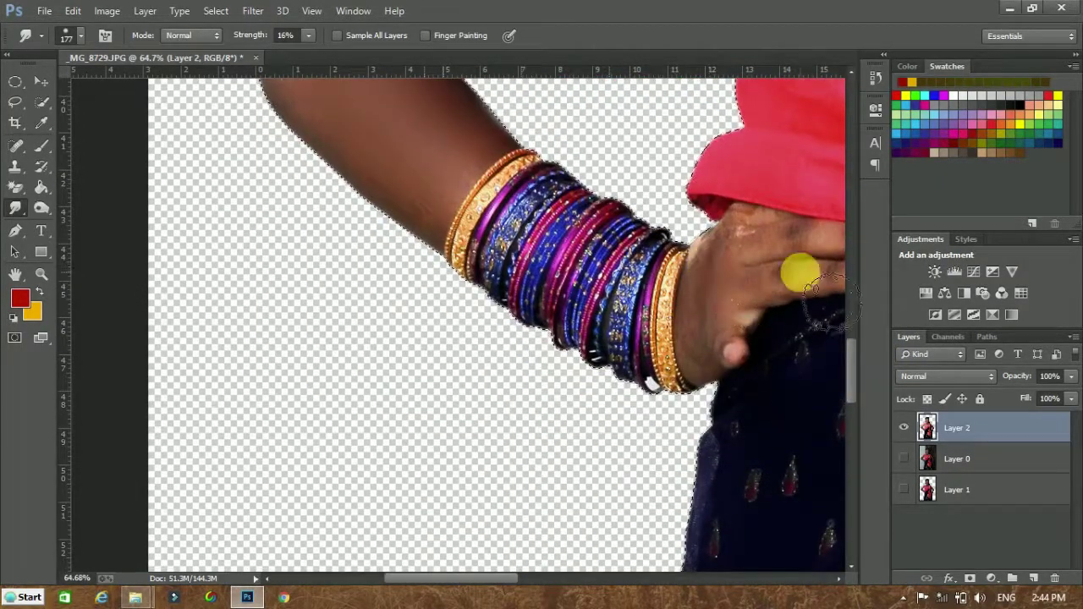
drag(482, 579, 651, 597)
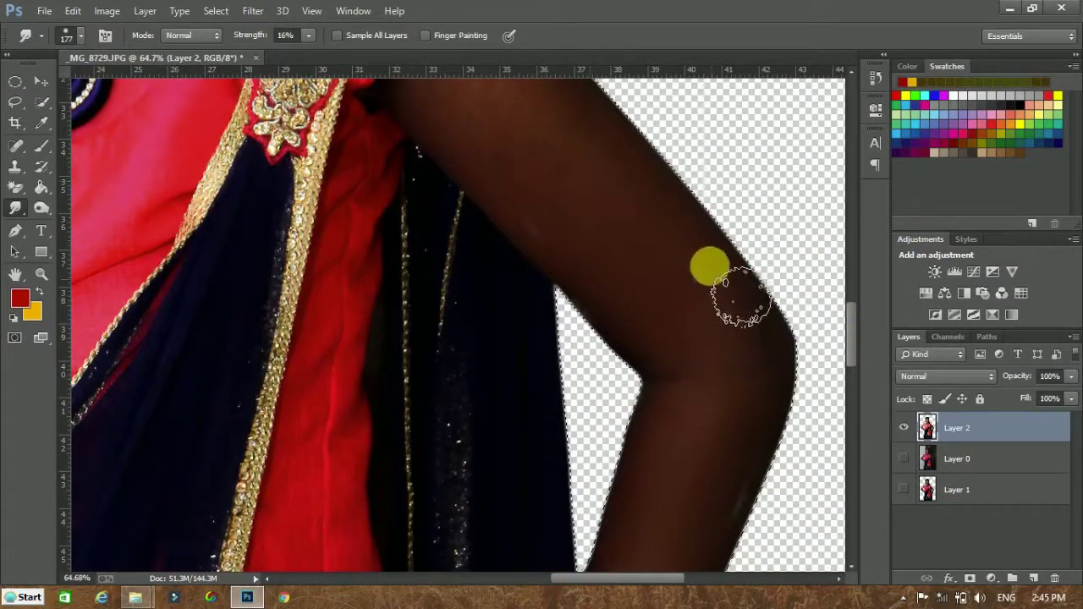
drag(853, 364, 855, 292)
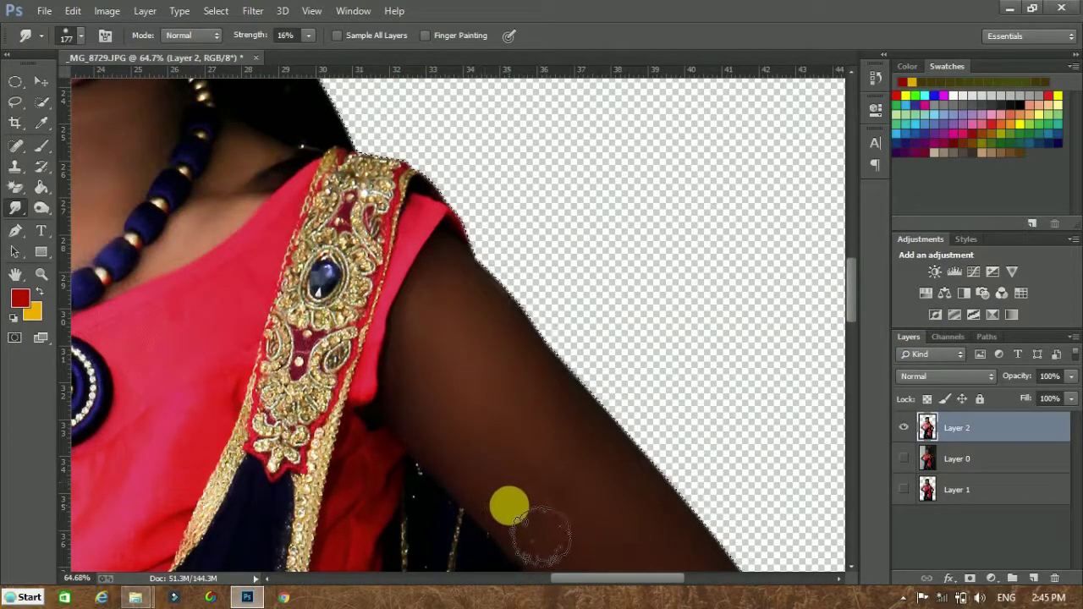
key(z)
click(455, 35)
Add a new empty layer and switch to the Brush tool
drag(481, 221, 448, 181)
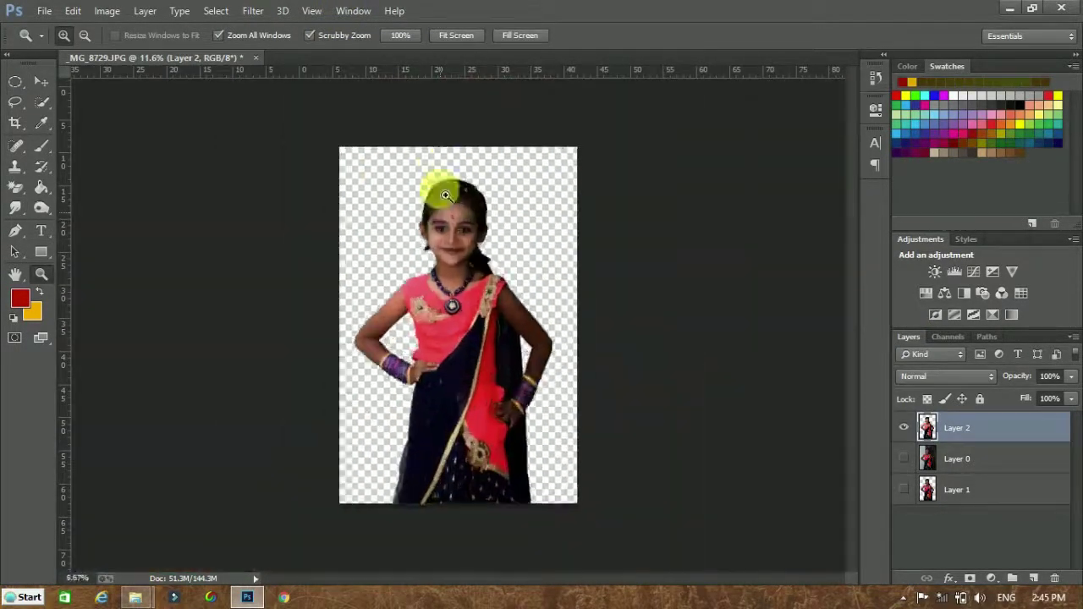
click(1033, 578)
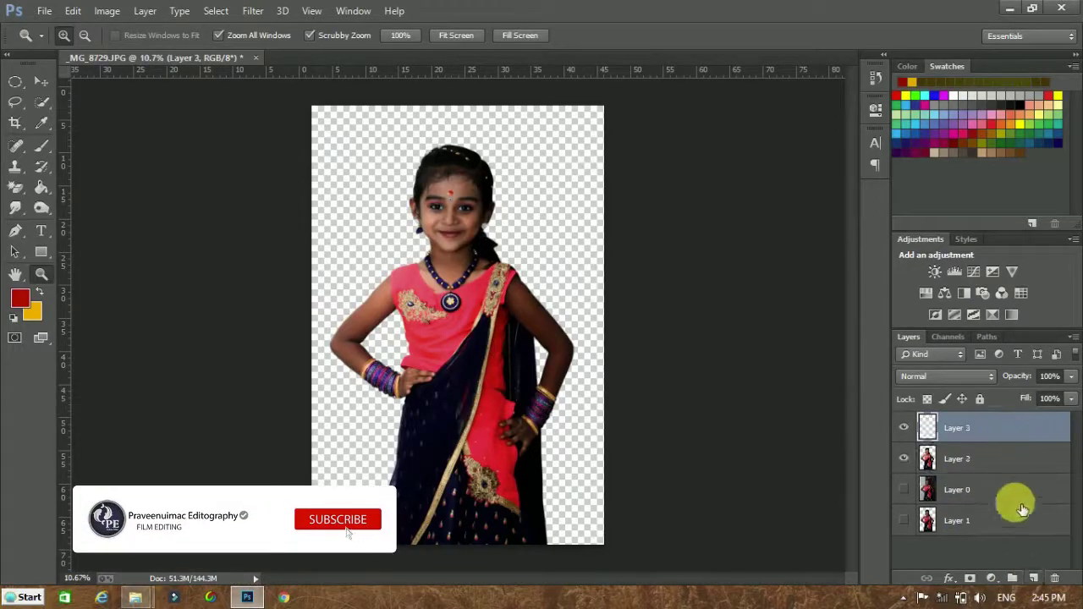
key(b)
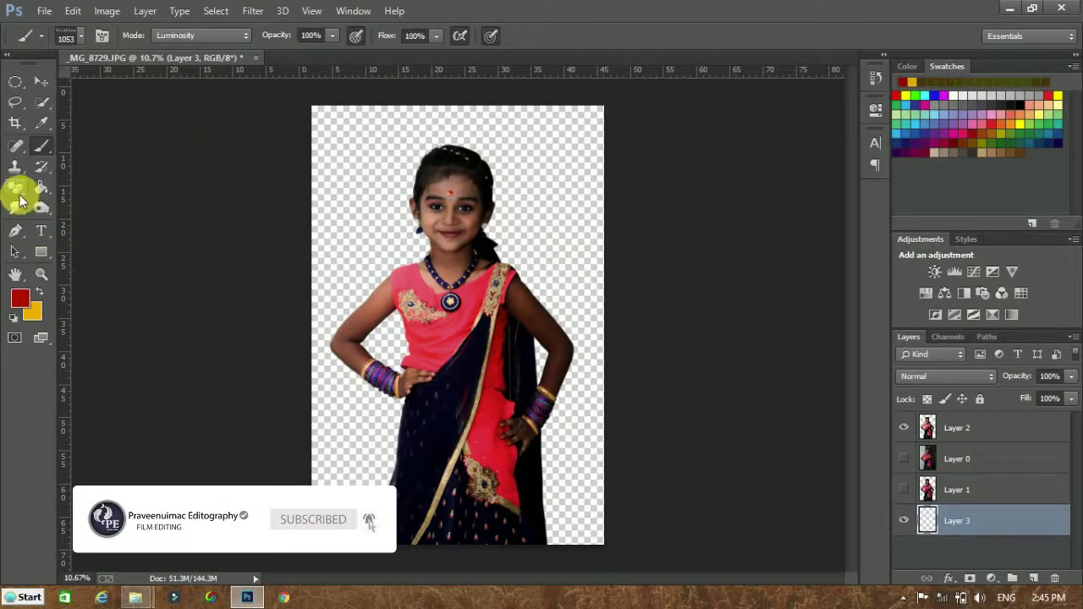
right_click(37, 149)
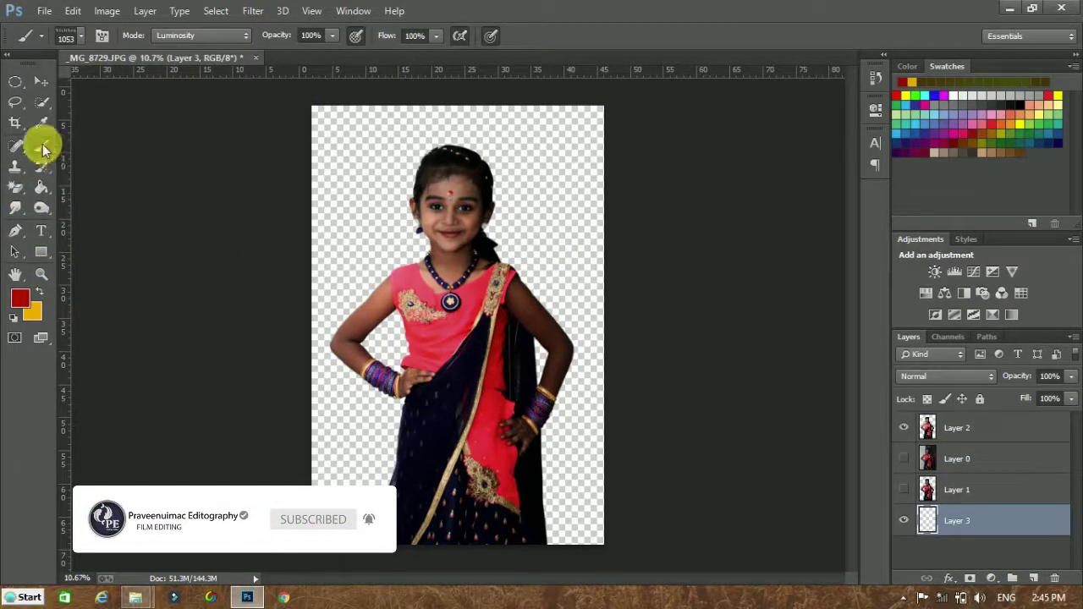
right_click(48, 144)
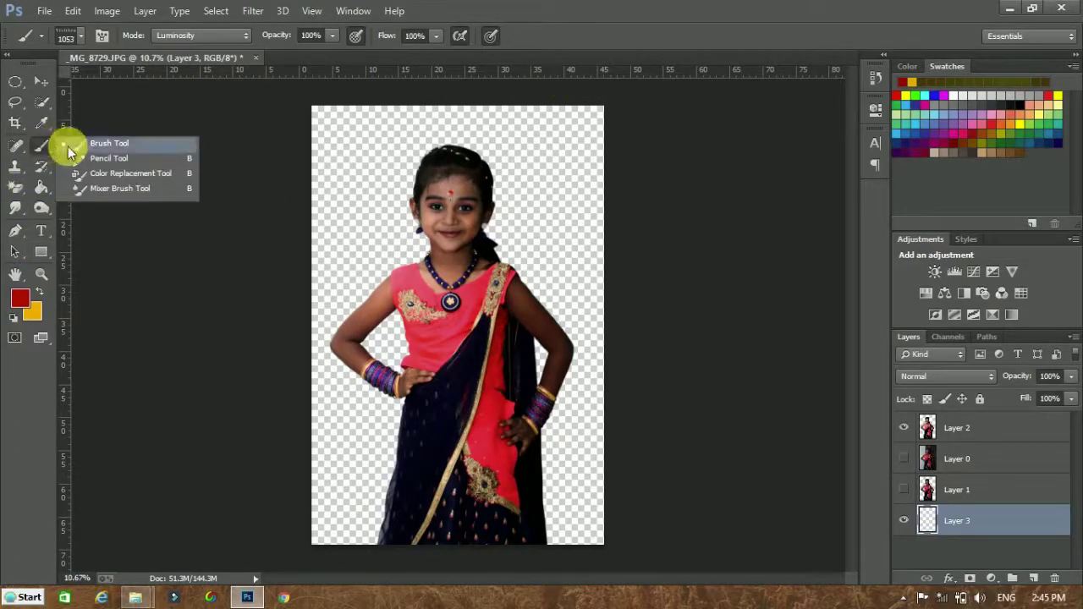
Choose a brush preset and browse the backgrounds folder in the Open dialog
right_click(169, 226)
right_click(508, 218)
drag(761, 407, 752, 257)
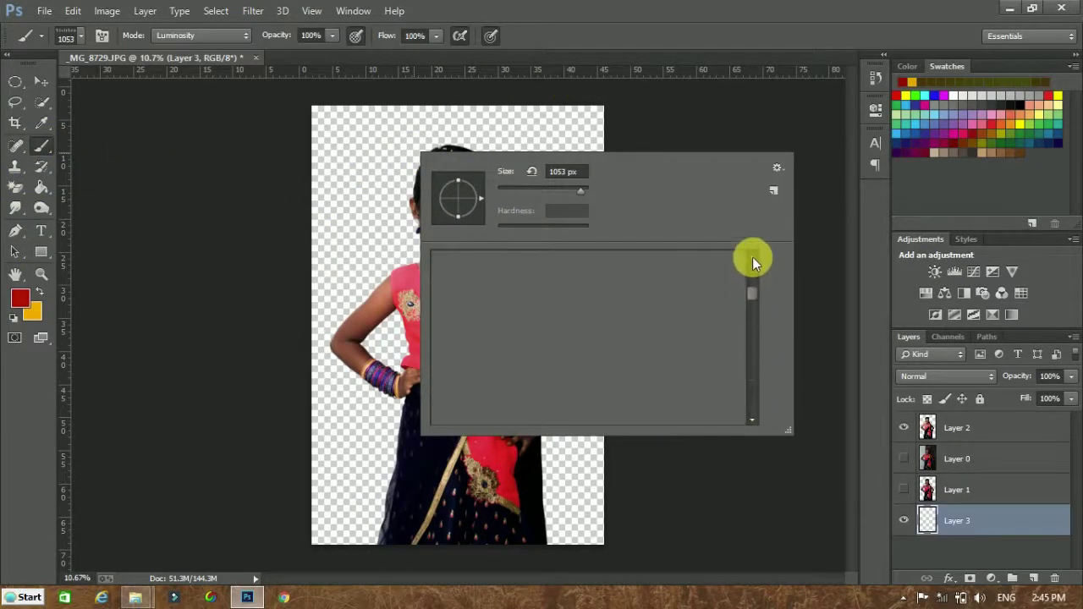
double_click(551, 270)
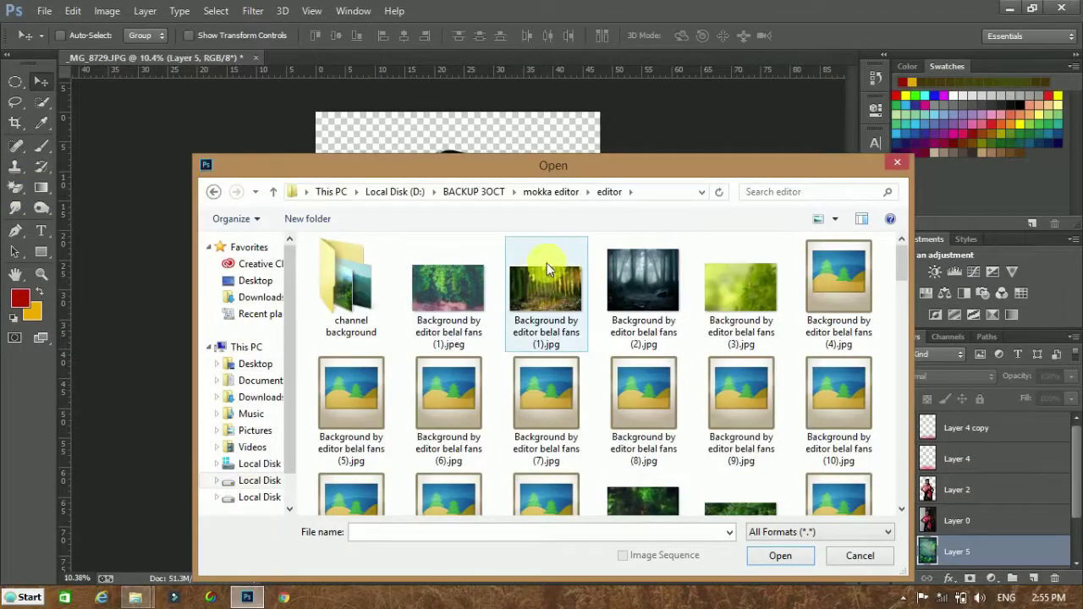
drag(900, 254, 900, 384)
Open green foliage background image 67 from the backgrounds folder
click(716, 305)
mouse_move(534, 165)
mouse_down()
mouse_move(537, 406)
mouse_move(561, 113)
mouse_up()
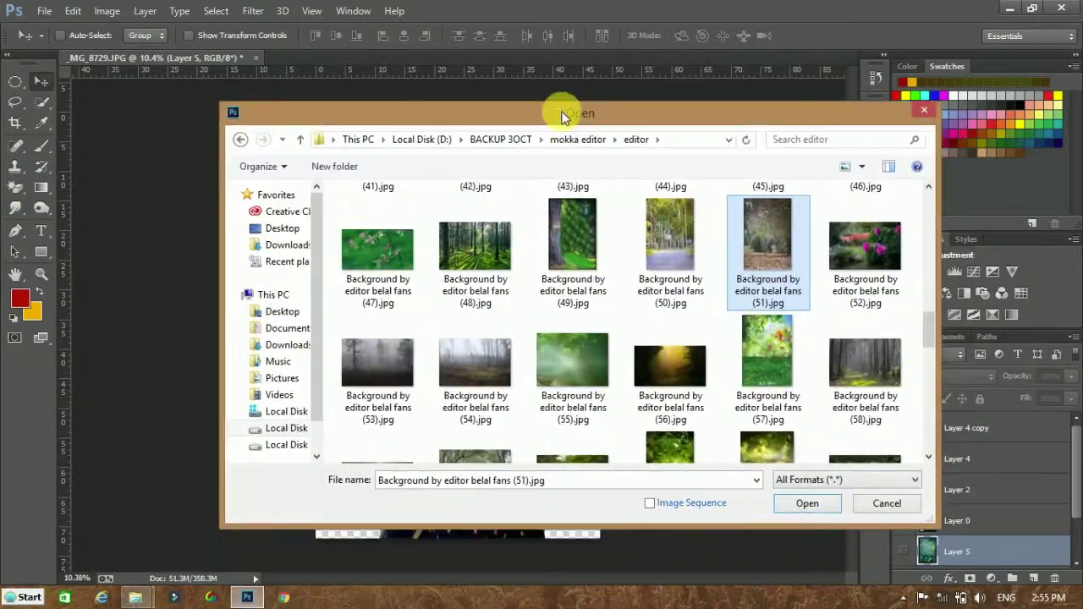
drag(929, 321, 930, 438)
click(573, 224)
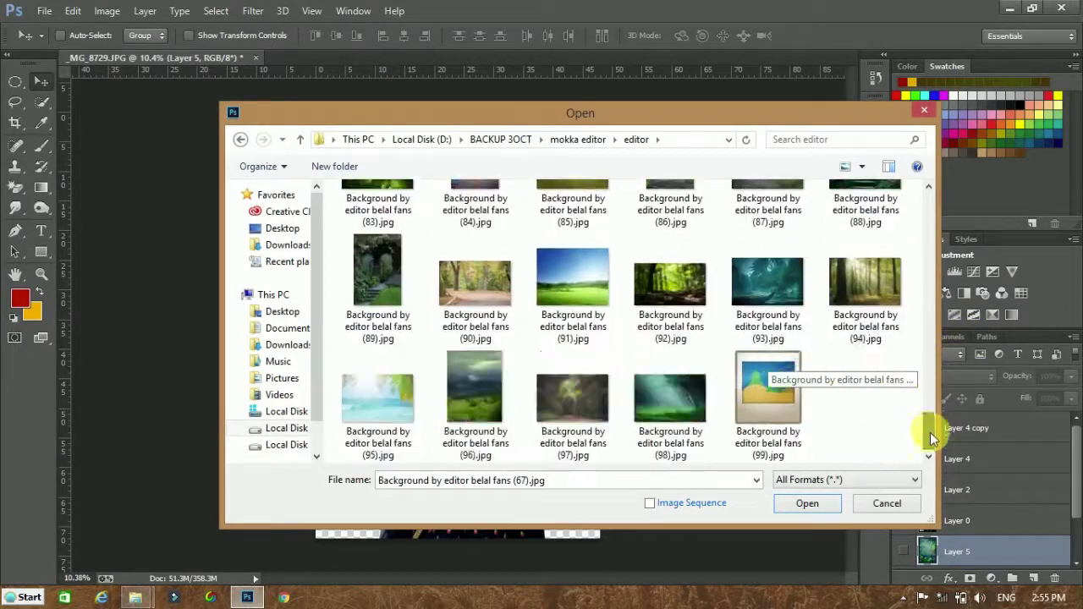
click(804, 502)
Drag the foliage image into the girl's document and position it behind her
mouse_move(507, 423)
mouse_down()
mouse_move(303, 88)
mouse_move(406, 277)
mouse_up()
click(607, 282)
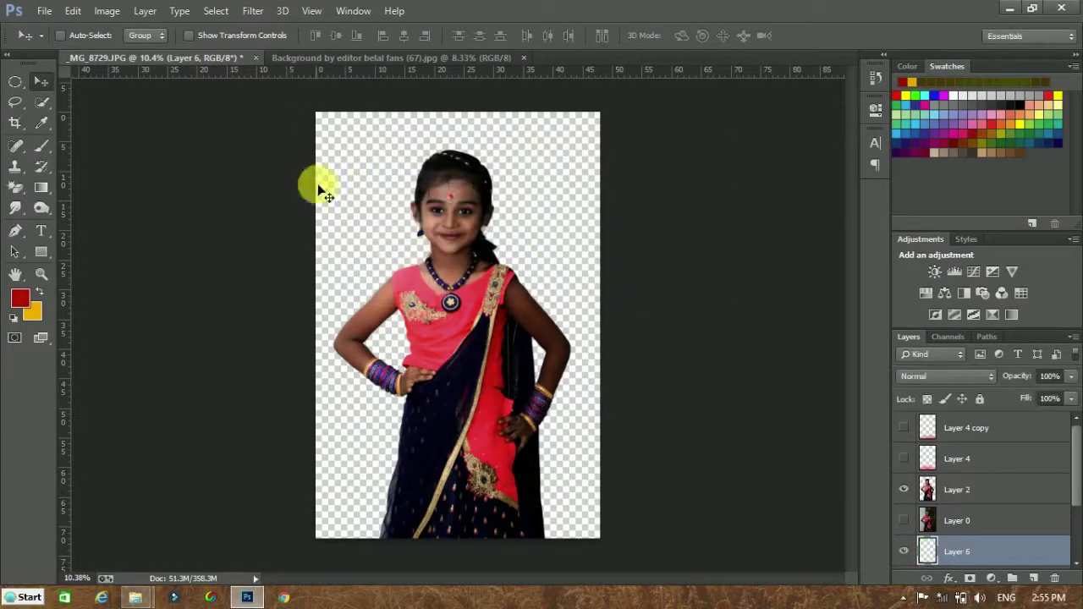
drag(314, 181, 544, 437)
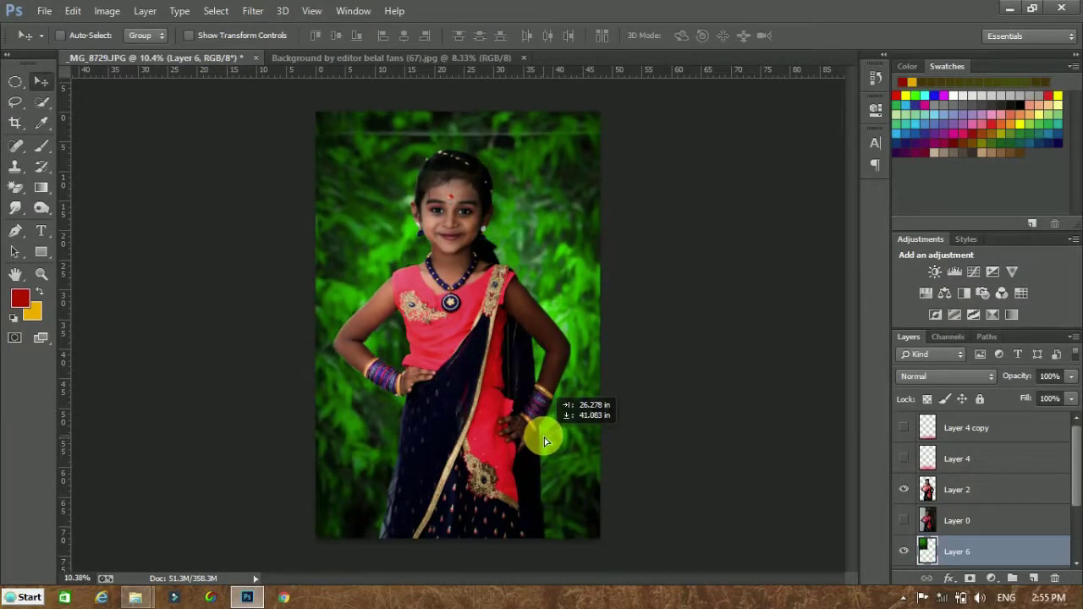
Soften the foliage layer with a 38.7 px Gaussian Blur
click(253, 10)
click(512, 301)
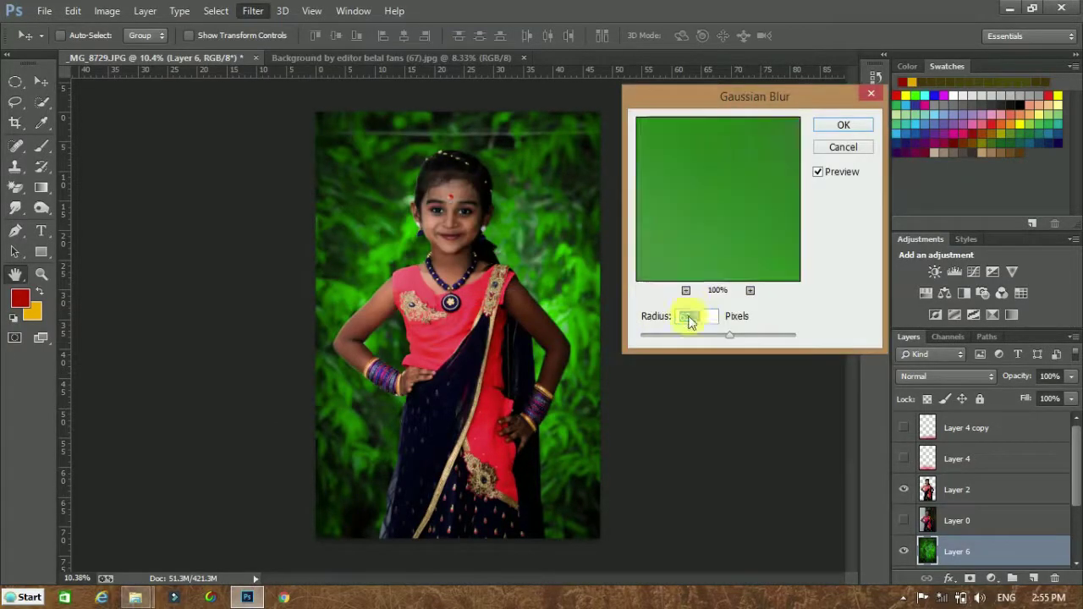
drag(690, 335, 720, 335)
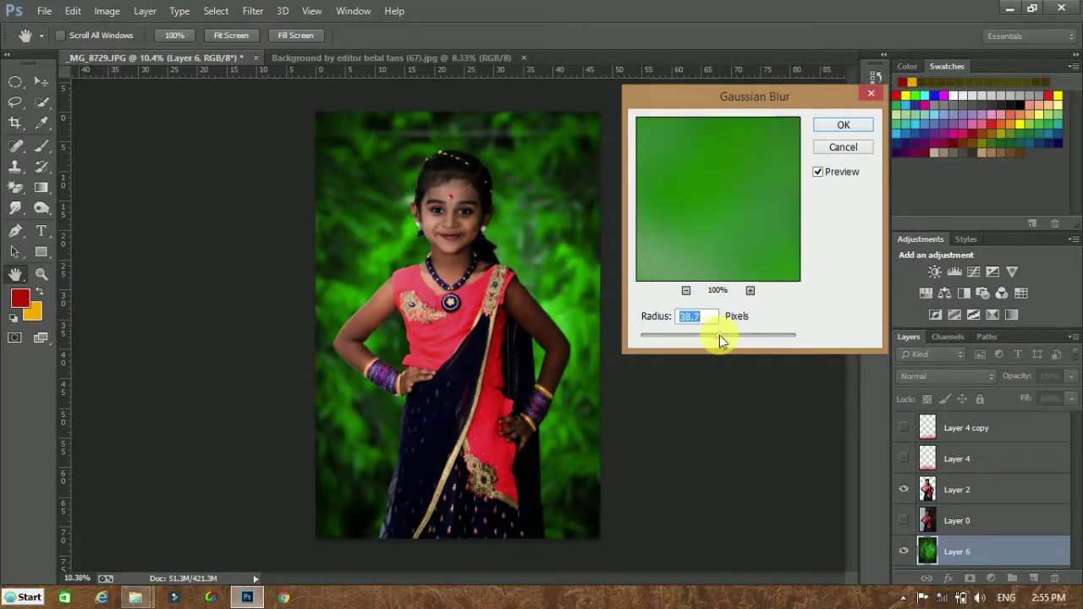
click(838, 127)
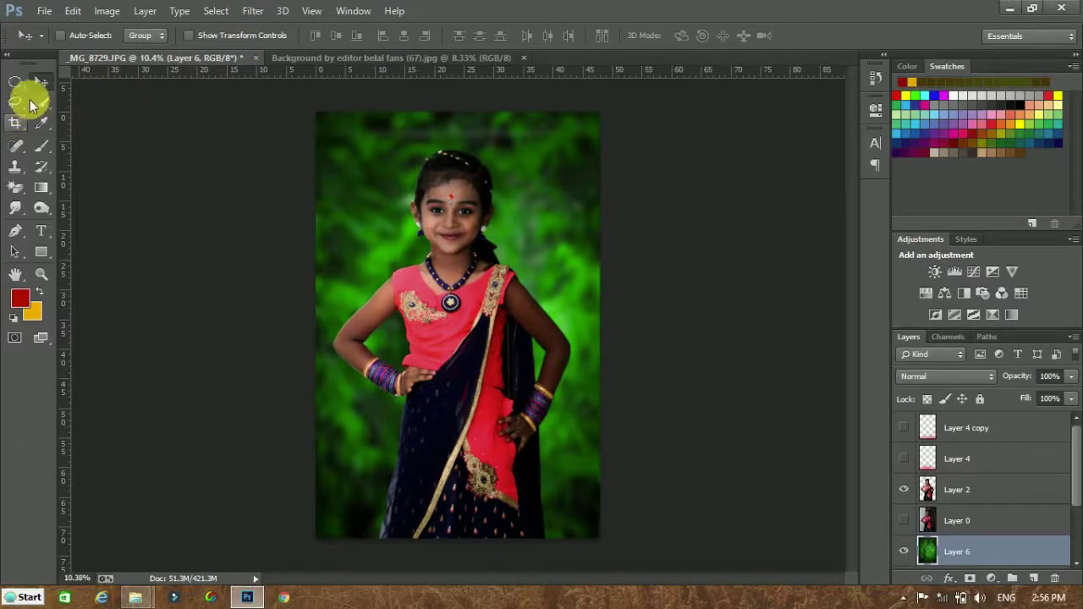
drag(318, 512, 404, 552)
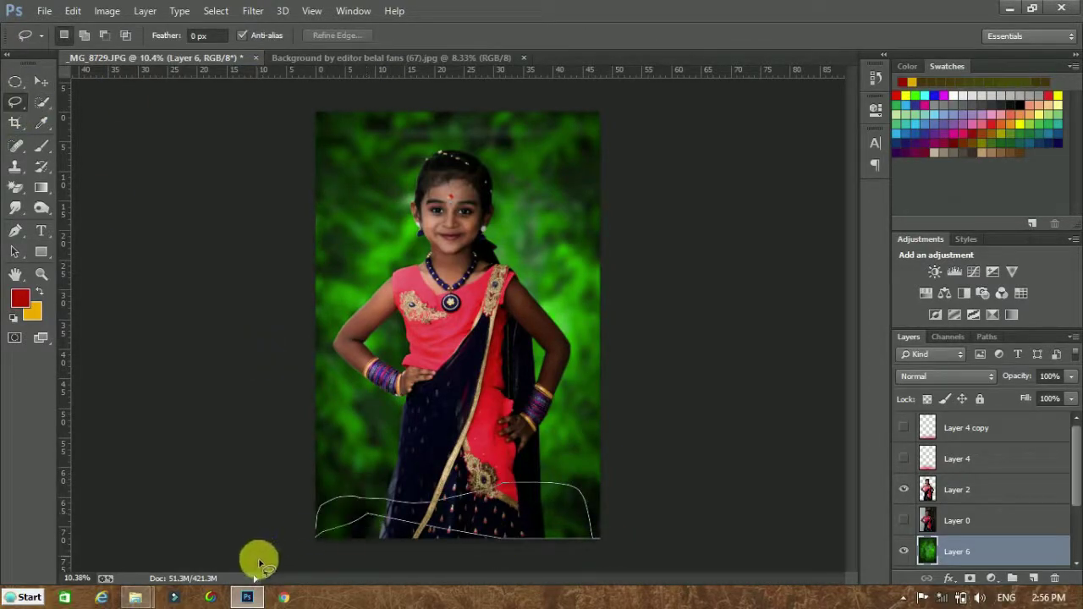
Lasso the bottom foliage strip, copy it to Layer 7, and move it above the girl
click(334, 533)
drag(336, 484, 215, 496)
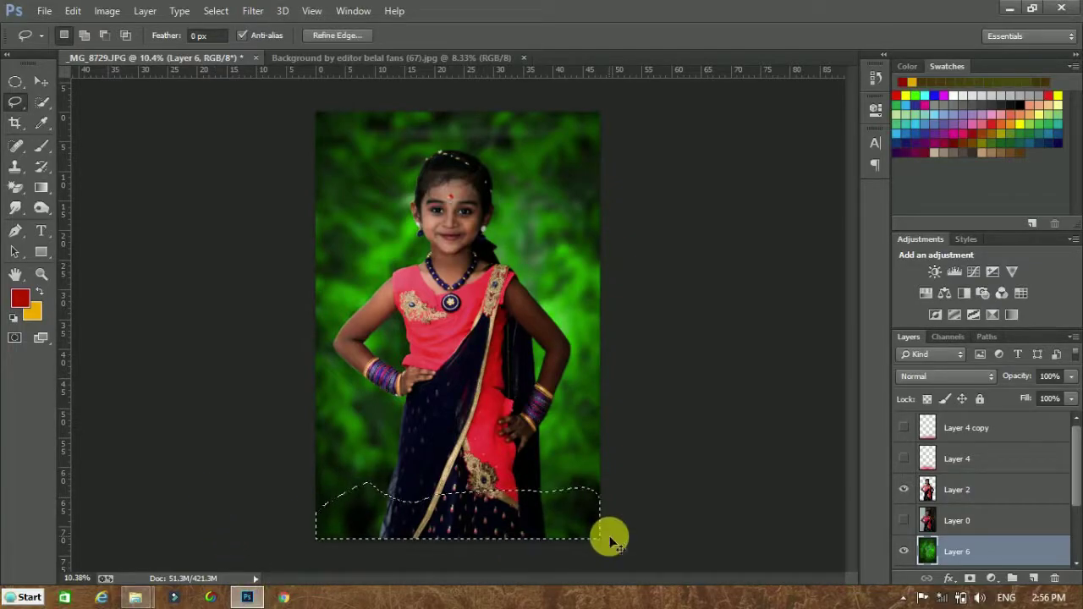
key(ctrl+j)
drag(998, 558, 987, 462)
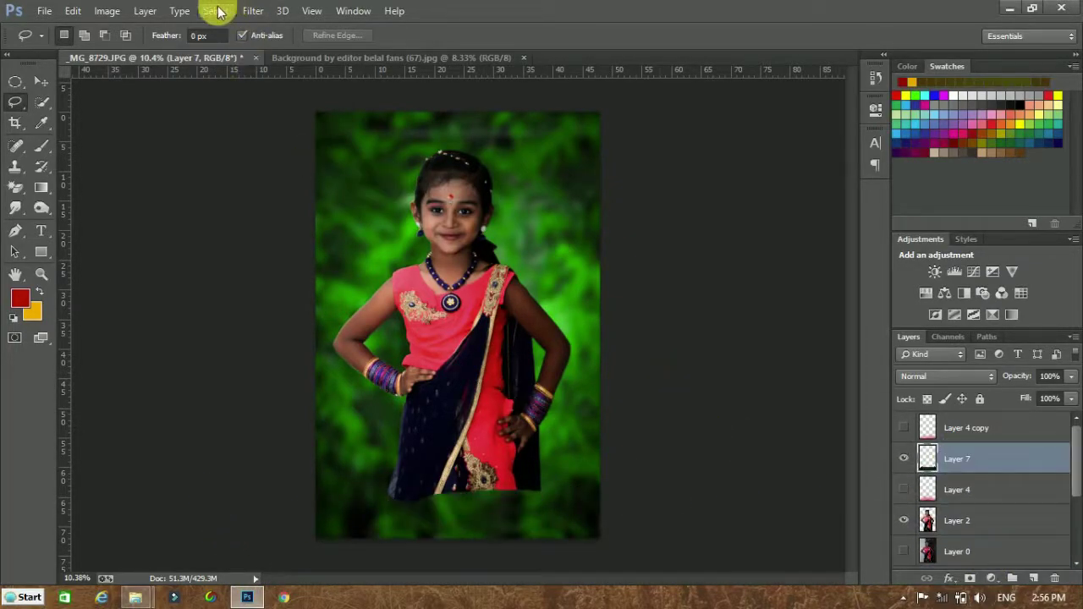
Blur the copied bottom strip with a 186 px Gaussian Blur
click(253, 11)
click(253, 11)
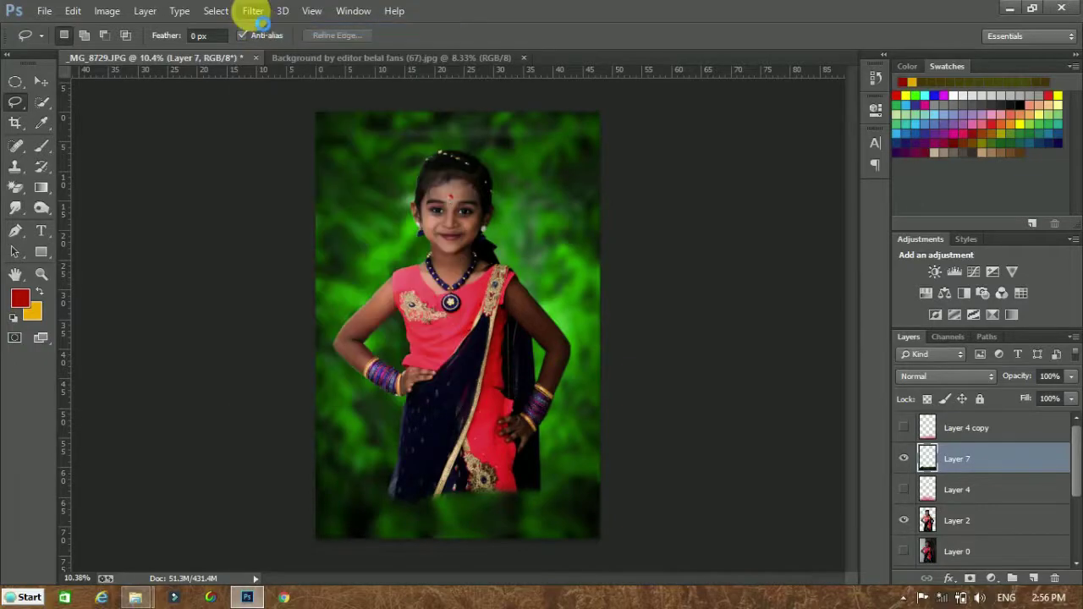
click(253, 11)
click(255, 12)
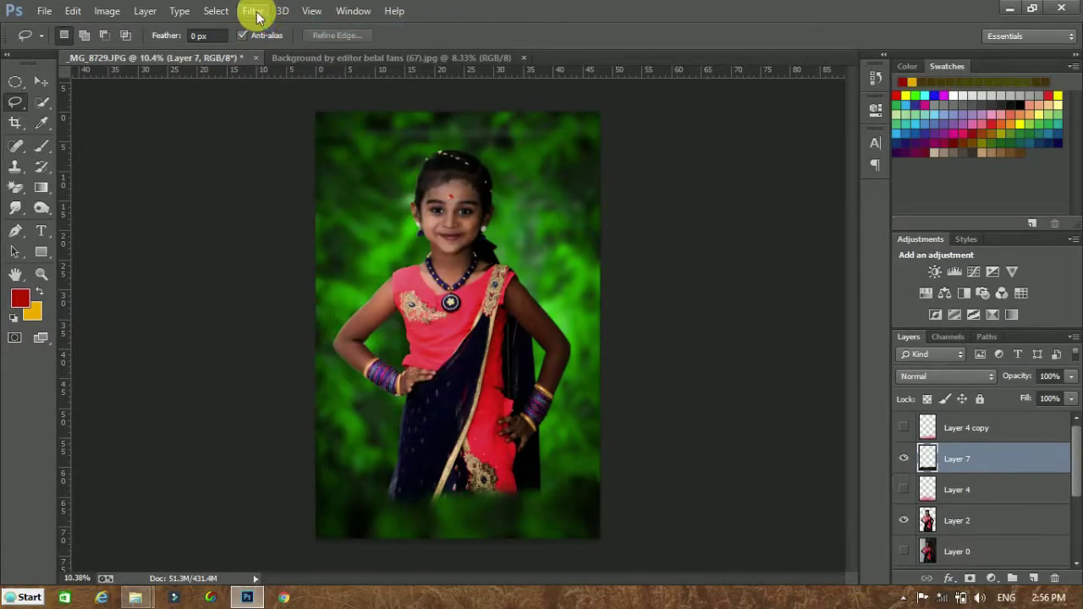
click(255, 12)
mouse_move(260, 185)
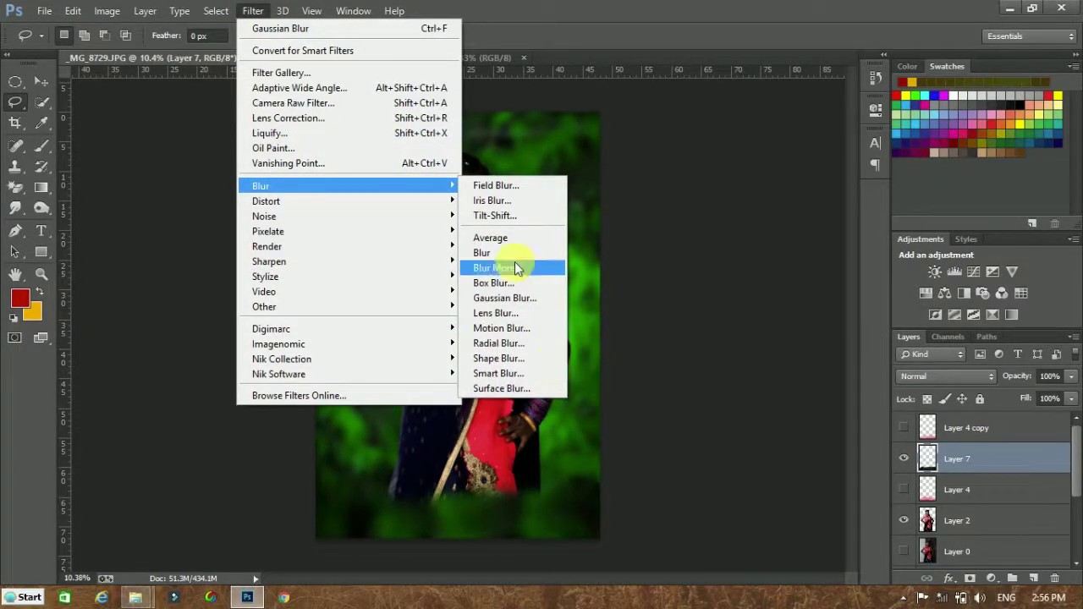
click(519, 301)
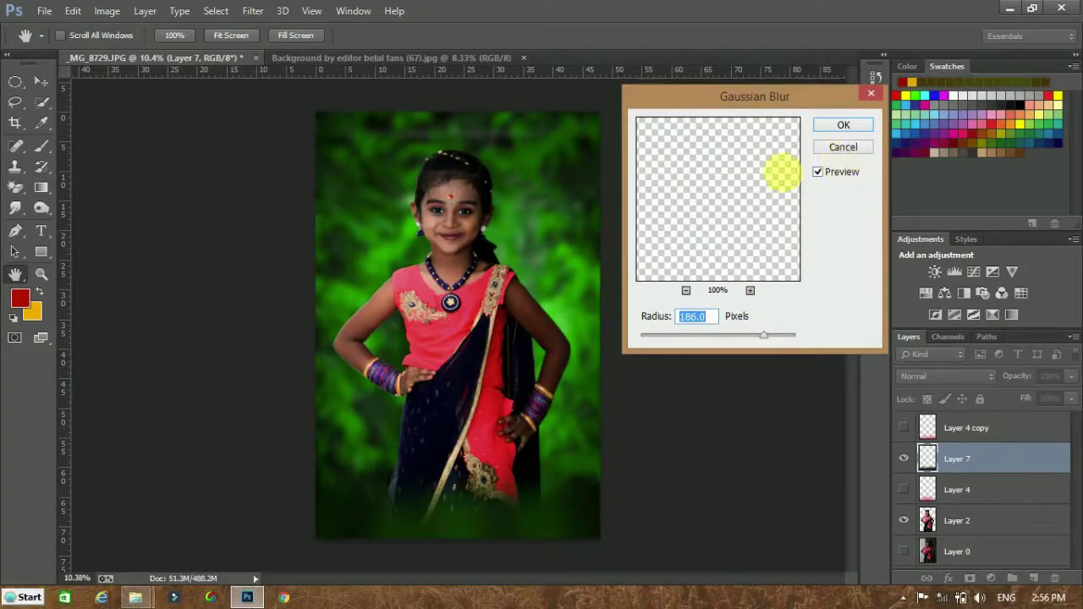
click(843, 125)
On the foliage layer, set Selective Color Greens black to +12
key(l)
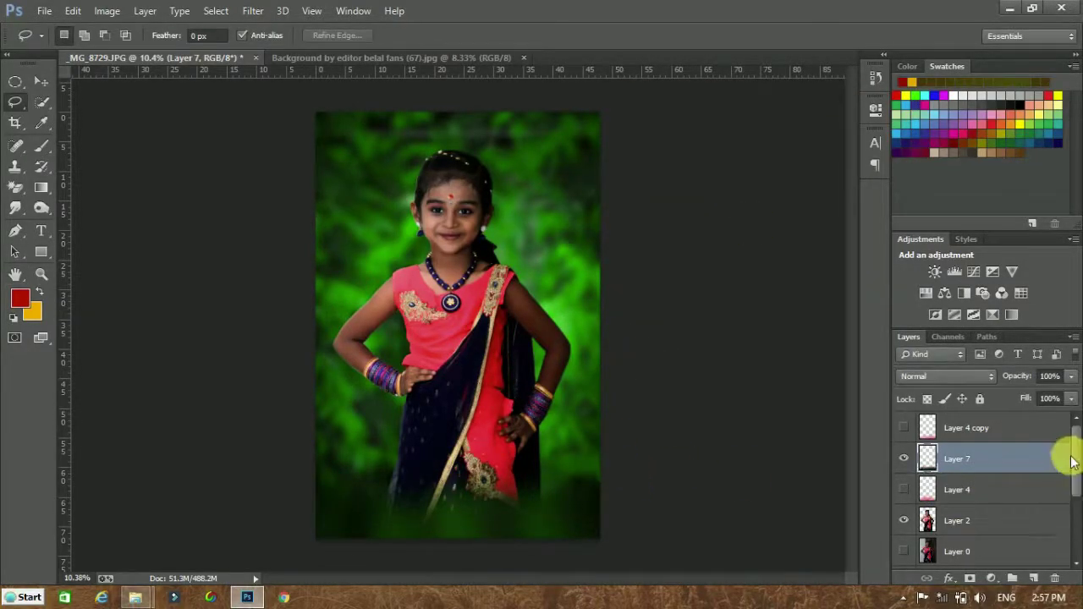
scroll(1064, 447, down, 2)
click(952, 535)
click(253, 11)
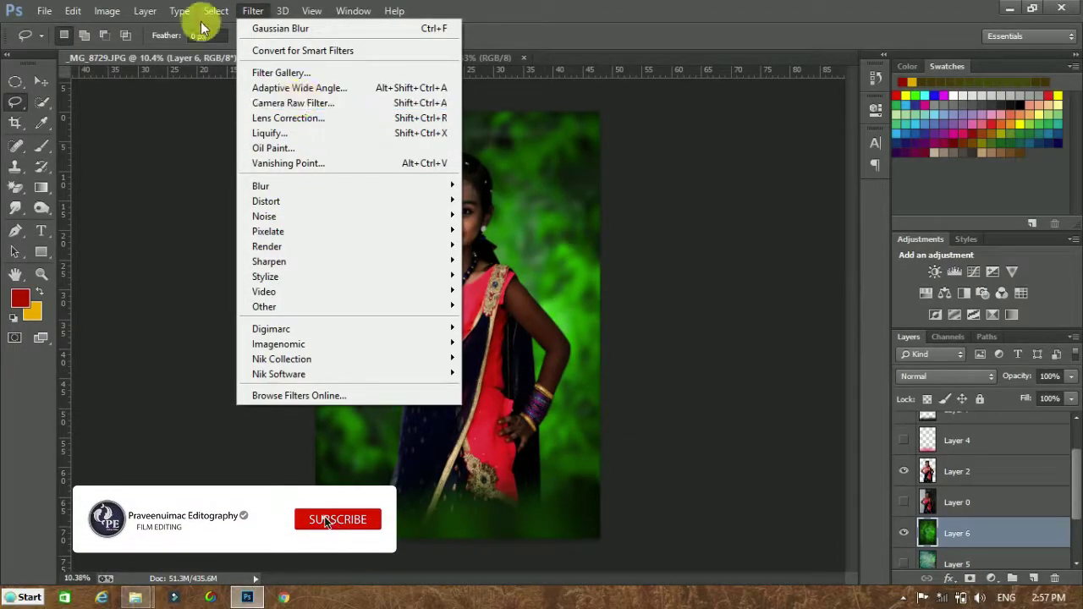
click(347, 287)
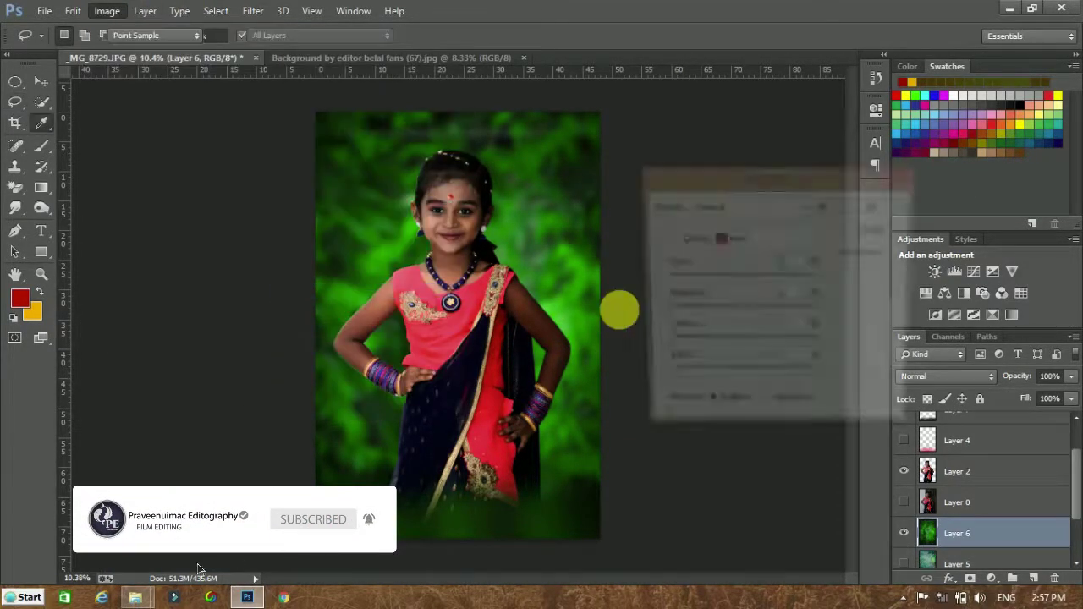
click(757, 241)
click(745, 269)
mouse_move(741, 375)
mouse_down()
mouse_move(708, 380)
mouse_move(792, 378)
mouse_move(752, 388)
mouse_up()
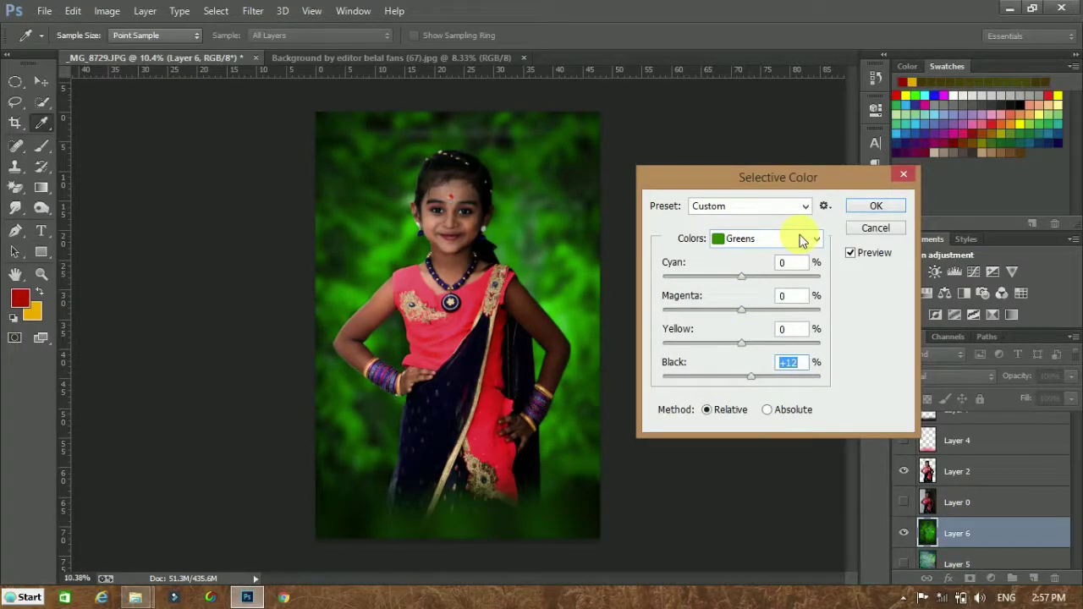
Set Selective Color Blacks to -19 and apply the adjustment
click(802, 240)
click(753, 364)
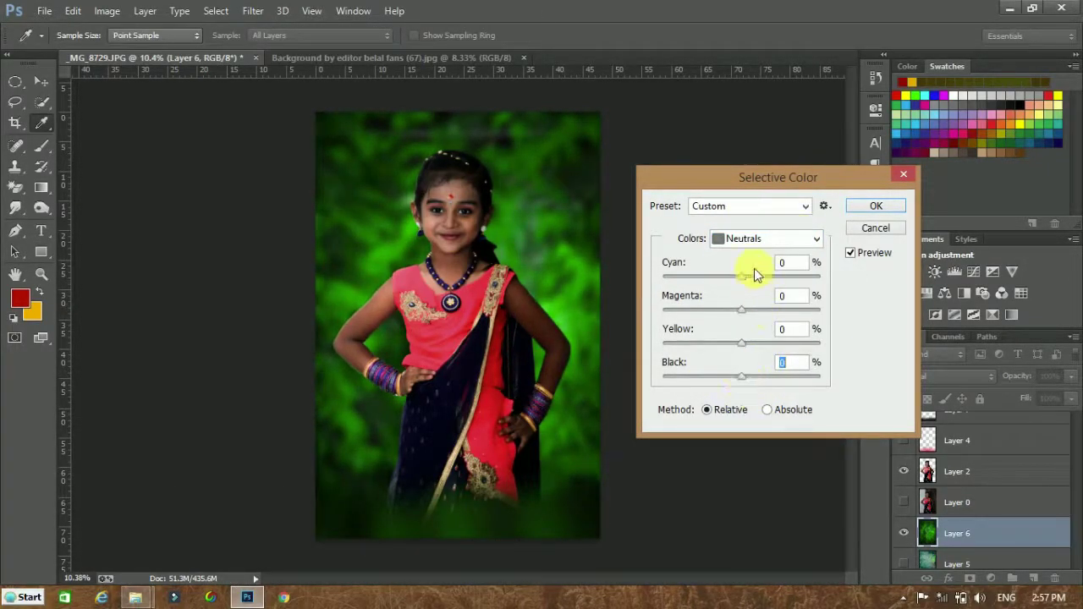
click(765, 238)
click(748, 370)
drag(741, 376, 728, 378)
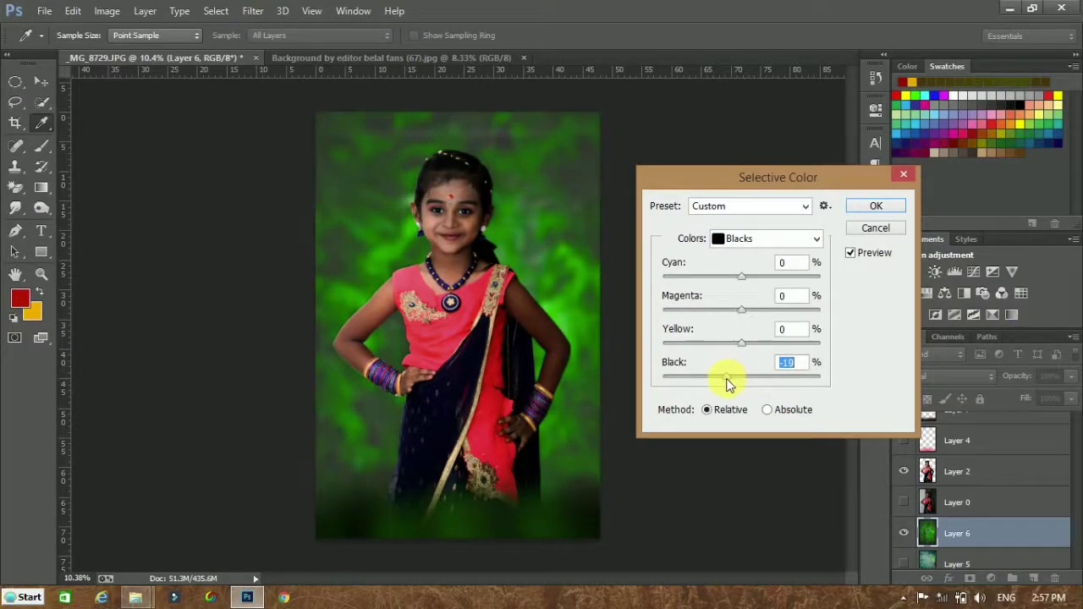
click(872, 207)
Add a new top layer and apply Selective Color again with Blacks at -10
key(ctrl+shift+alt+n)
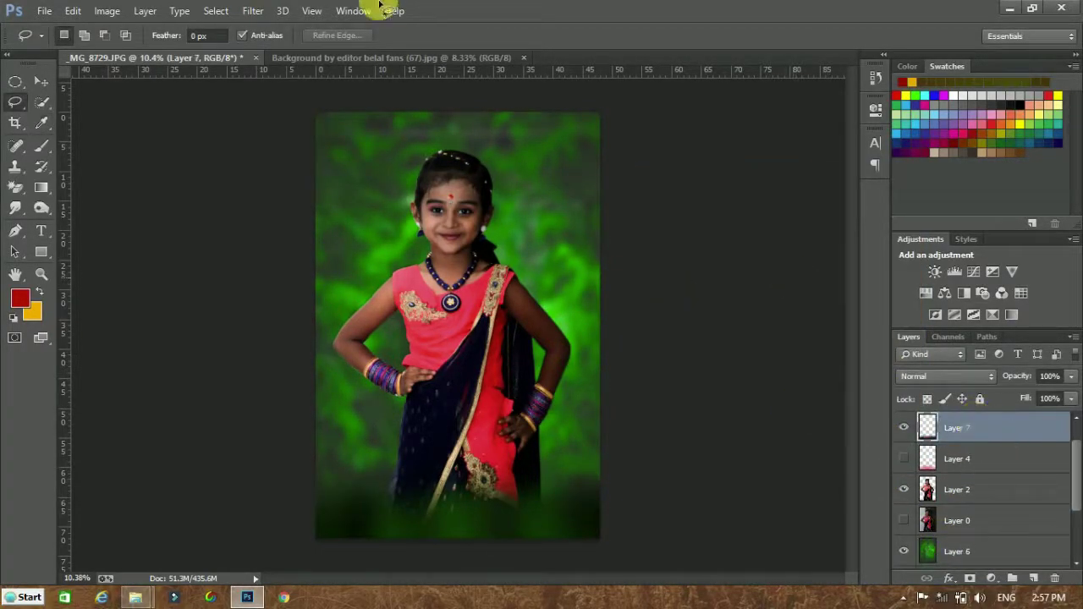
click(251, 12)
mouse_move(106, 11)
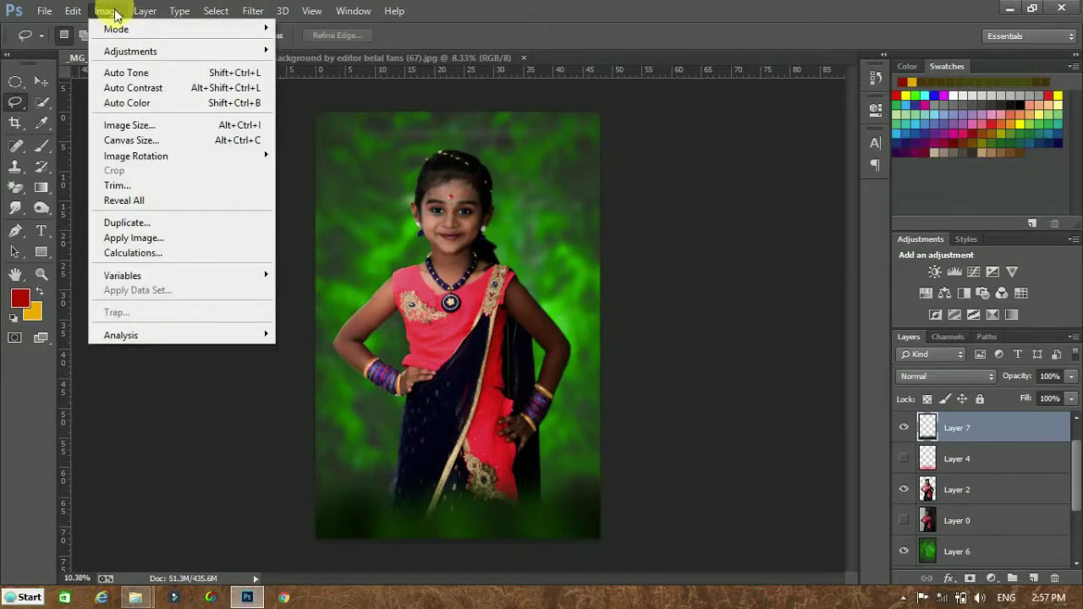
click(351, 291)
click(766, 239)
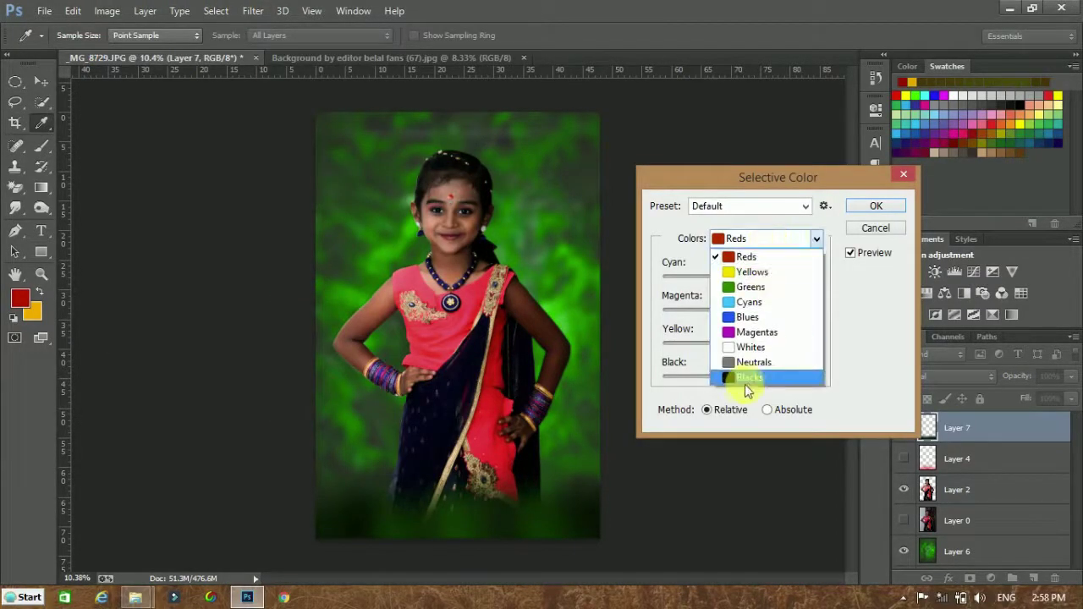
click(744, 384)
drag(739, 375, 734, 383)
key(Return)
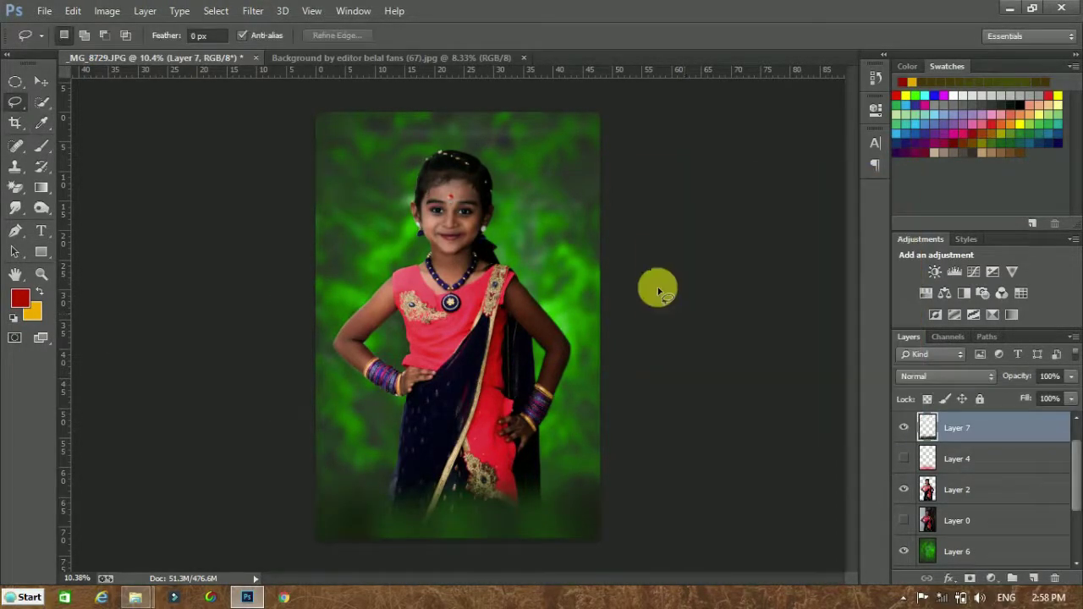
scroll(1079, 454, up, 1)
Fill a new layer with light grey #bdbdbd at 6% opacity
click(1033, 578)
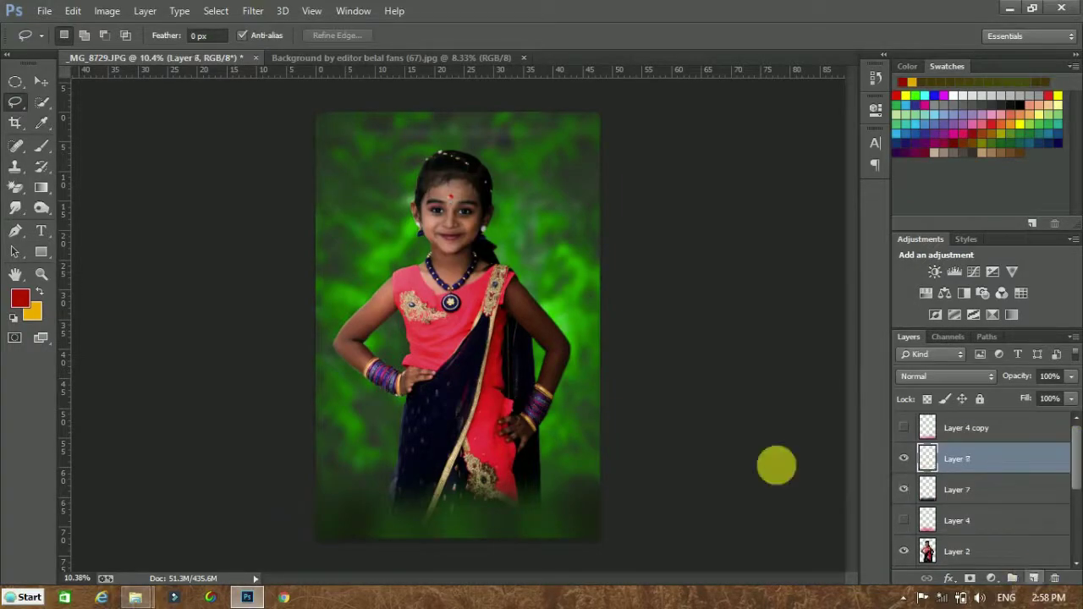
right_click(40, 187)
click(89, 201)
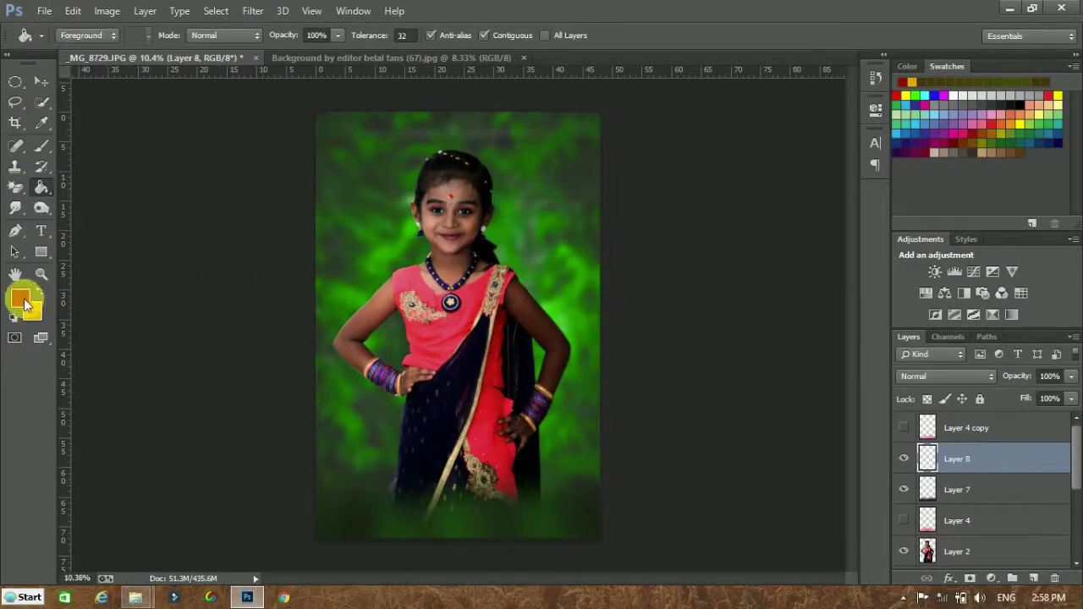
click(19, 297)
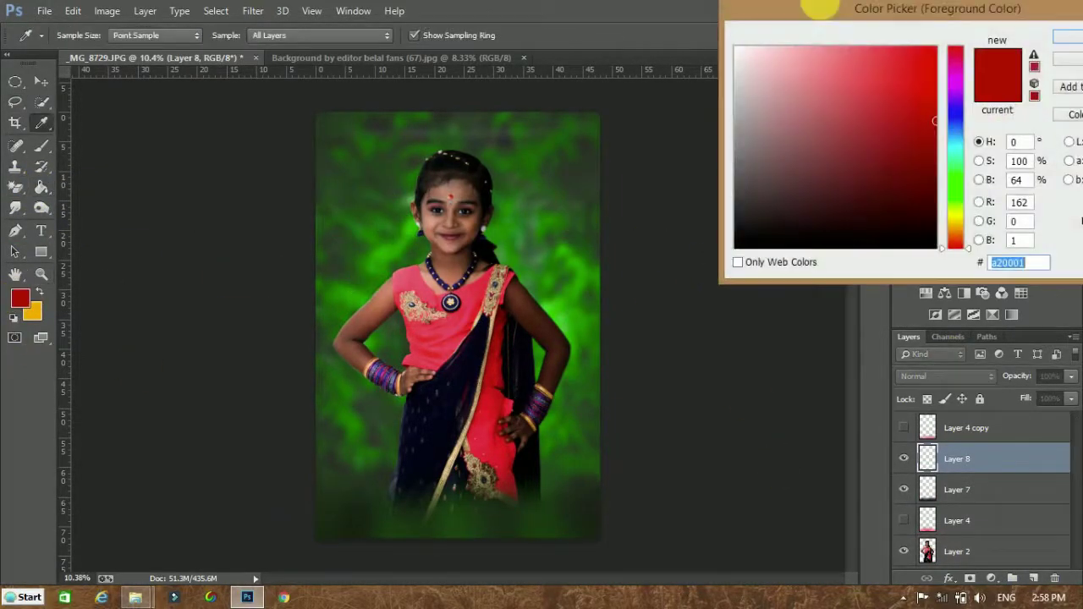
click(1064, 34)
click(519, 257)
drag(1011, 395, 997, 395)
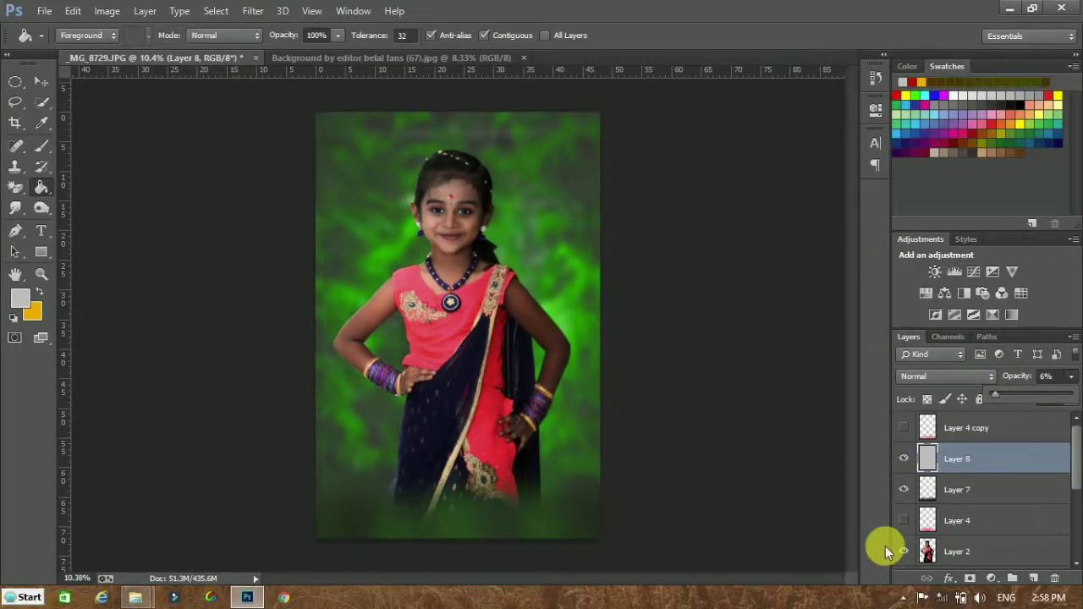
Delete Layer 4 and merge Layers 8, 7, 2 and 6
click(1024, 466)
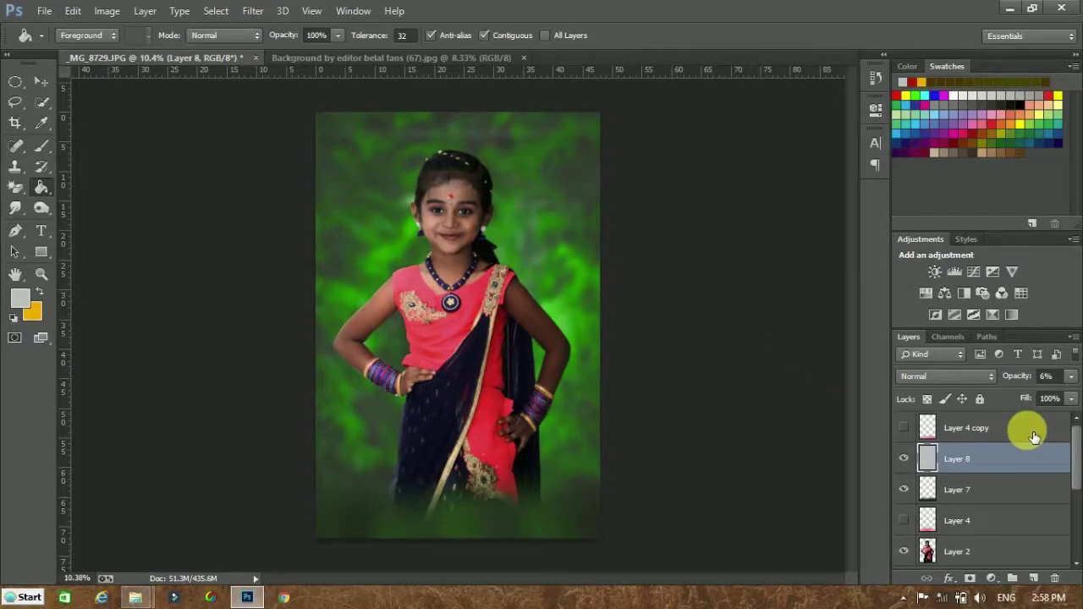
click(983, 526)
key(Delete)
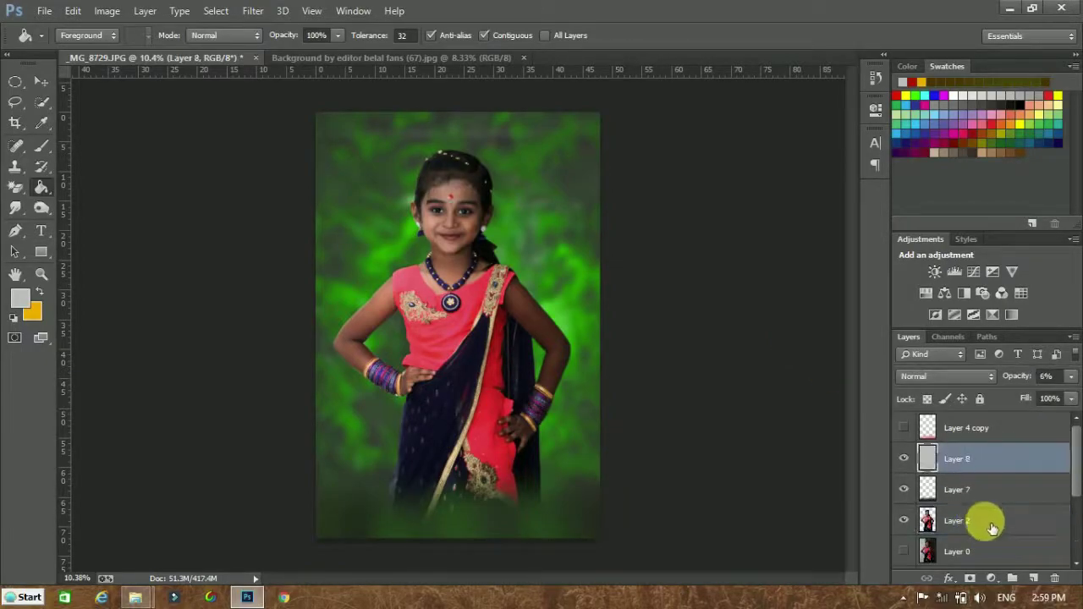
scroll(1071, 502, down, 3)
click(991, 457)
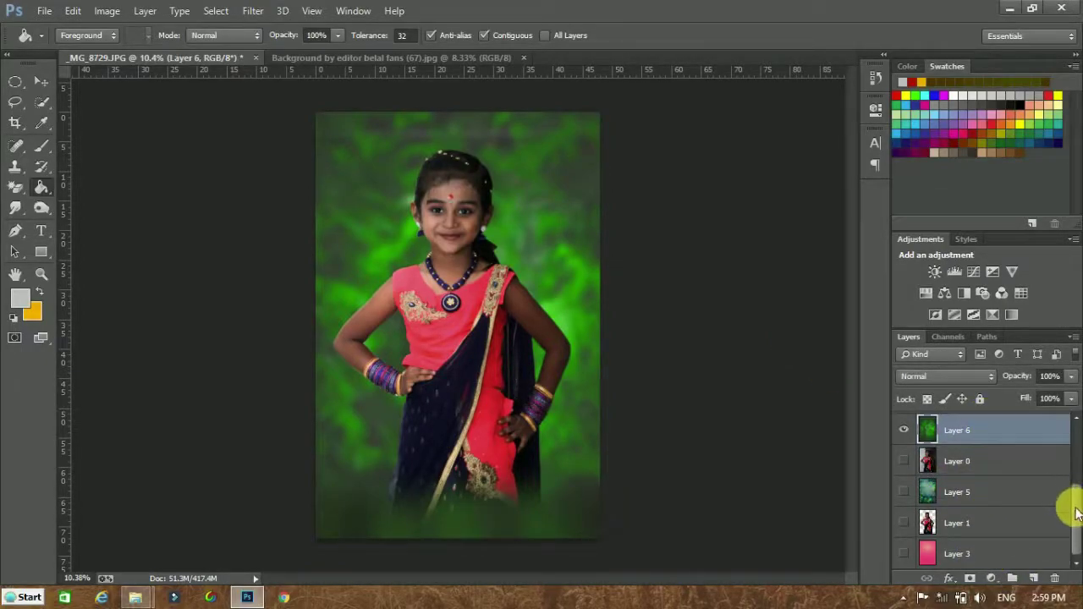
scroll(1070, 482, up, 3)
drag(977, 464, 676, 461)
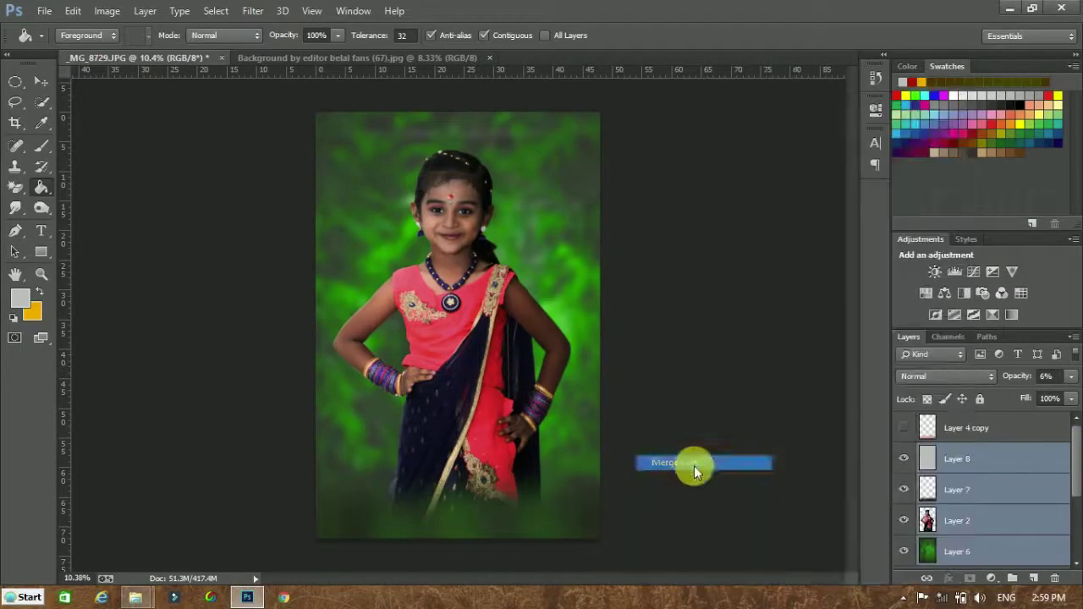
Commit the crop and add an inside Stroke in light grey #dbdbdb
key(c)
click(731, 36)
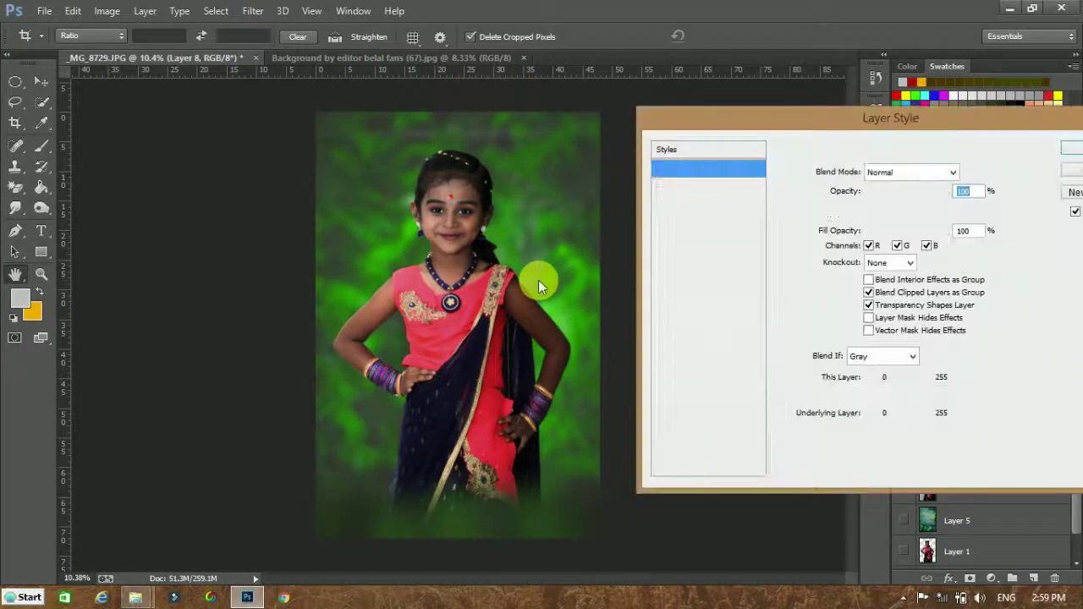
click(665, 238)
click(863, 218)
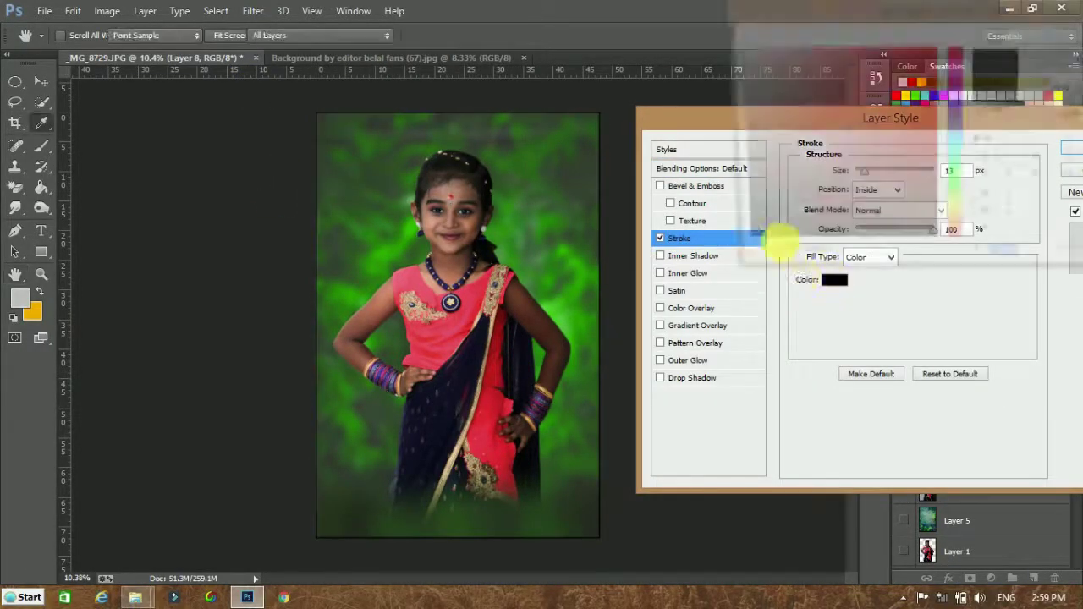
click(833, 279)
click(737, 53)
drag(740, 56, 719, 74)
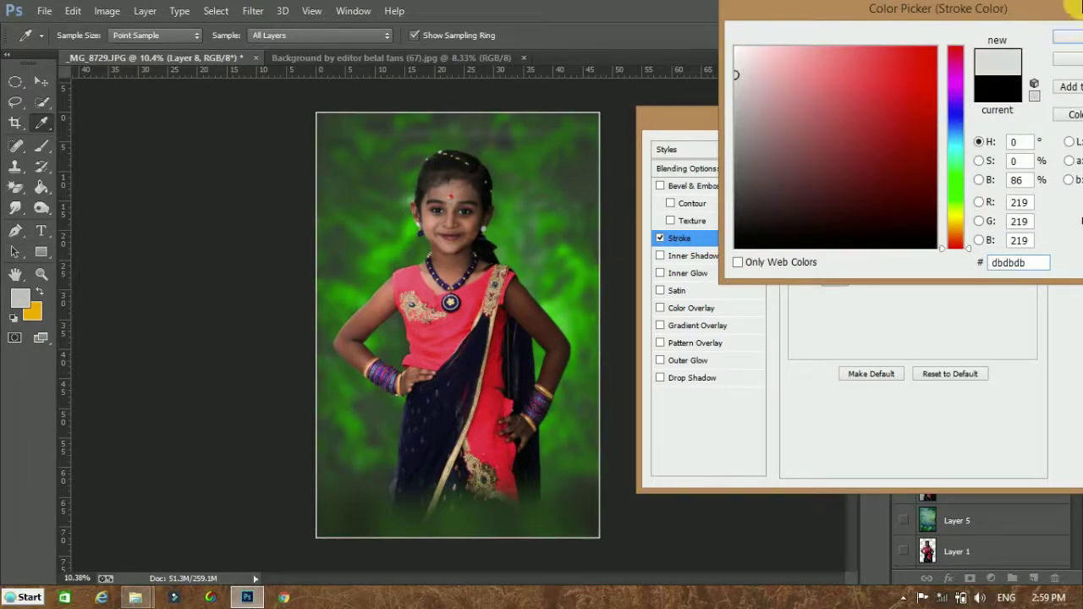
click(1068, 38)
Set the stroke size to 3 px, apply it, and add an empty layer
drag(865, 172, 954, 173)
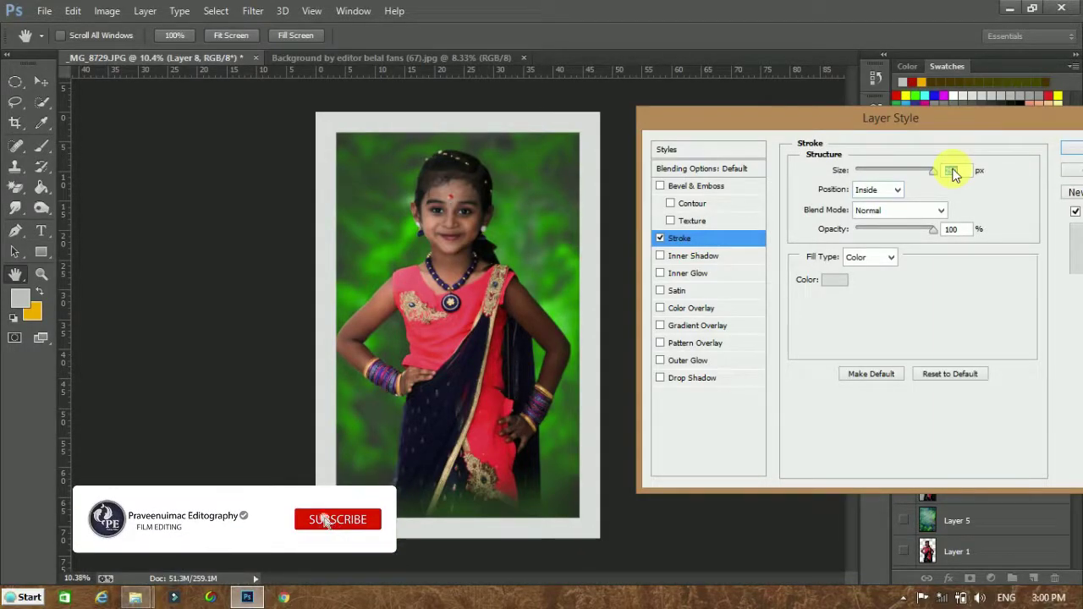
drag(953, 172, 865, 174)
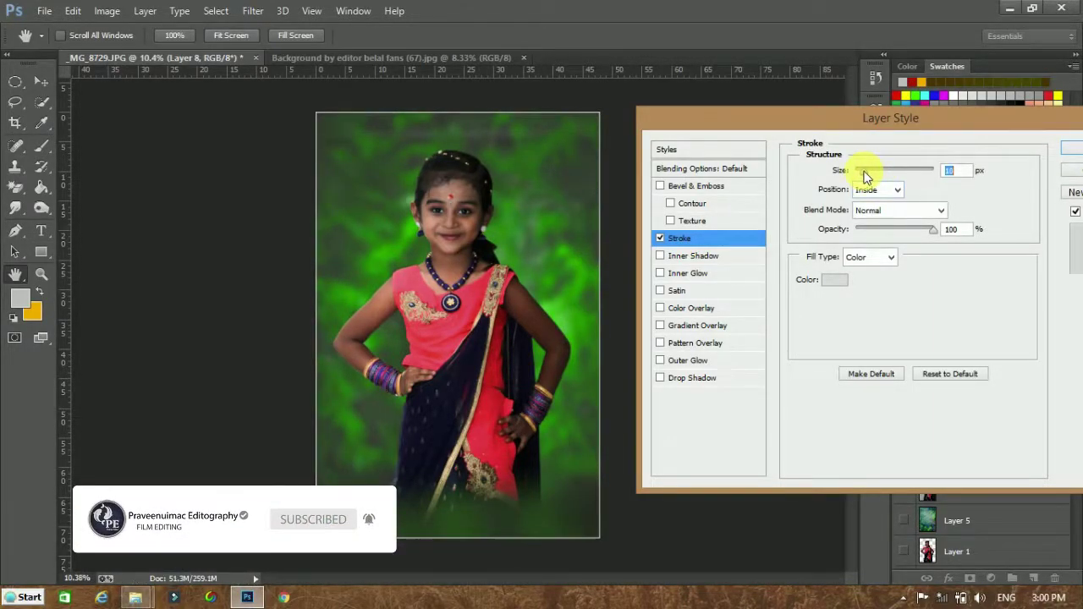
drag(865, 176, 863, 175)
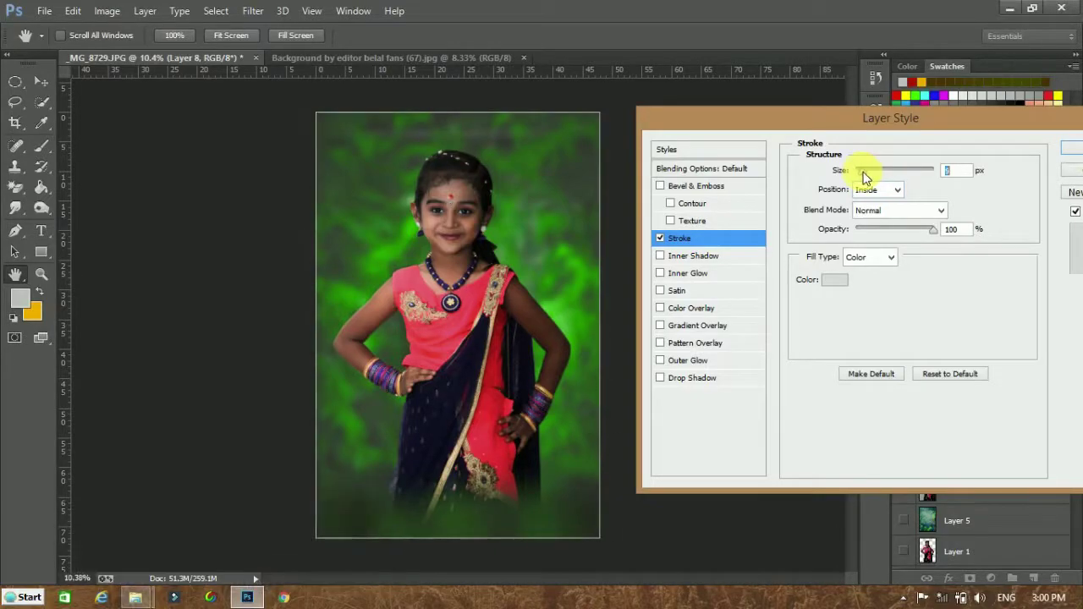
click(1070, 148)
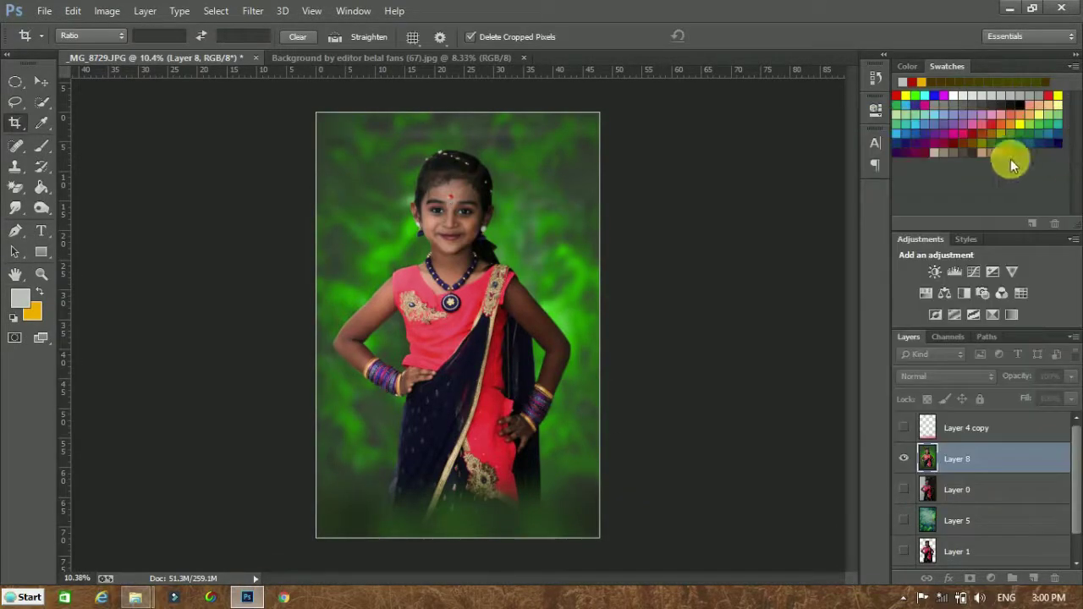
click(1033, 578)
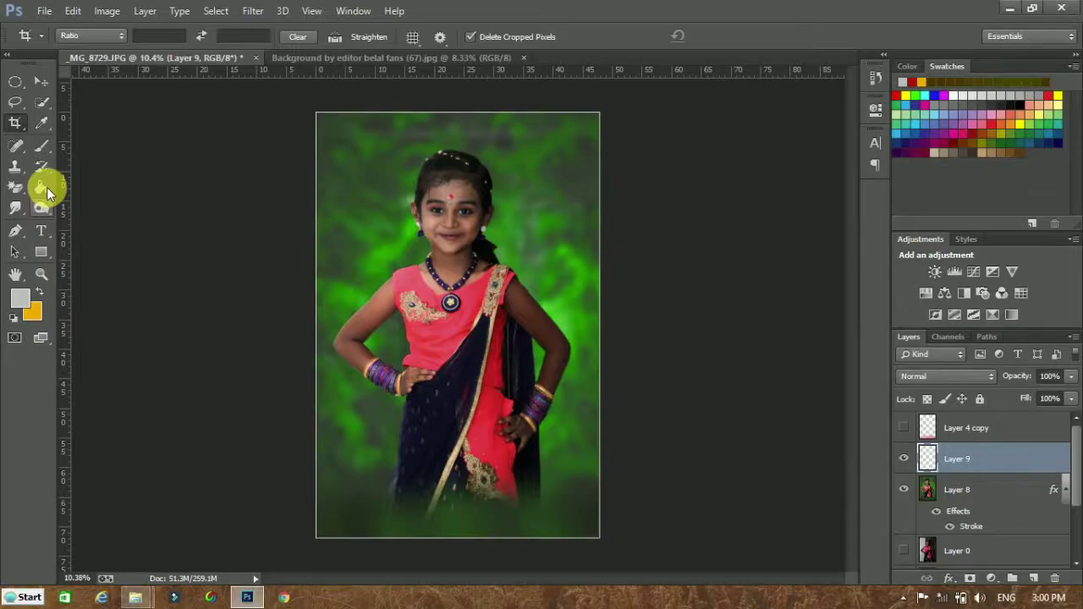
Select a thin strip along the bottom edge and brush it light grey
click(15, 83)
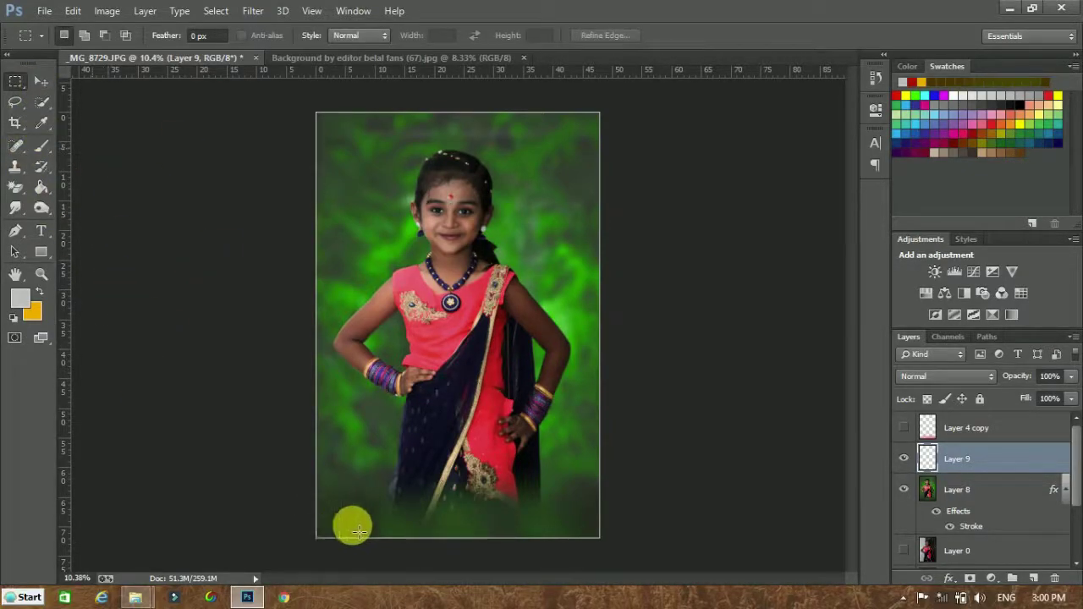
drag(359, 531, 321, 518)
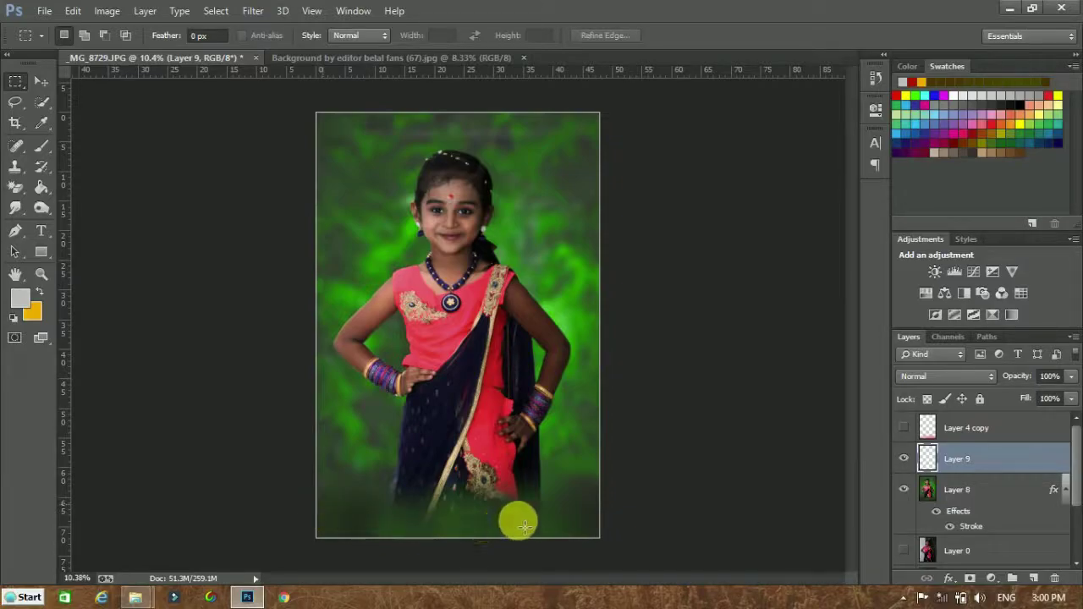
drag(525, 526, 603, 510)
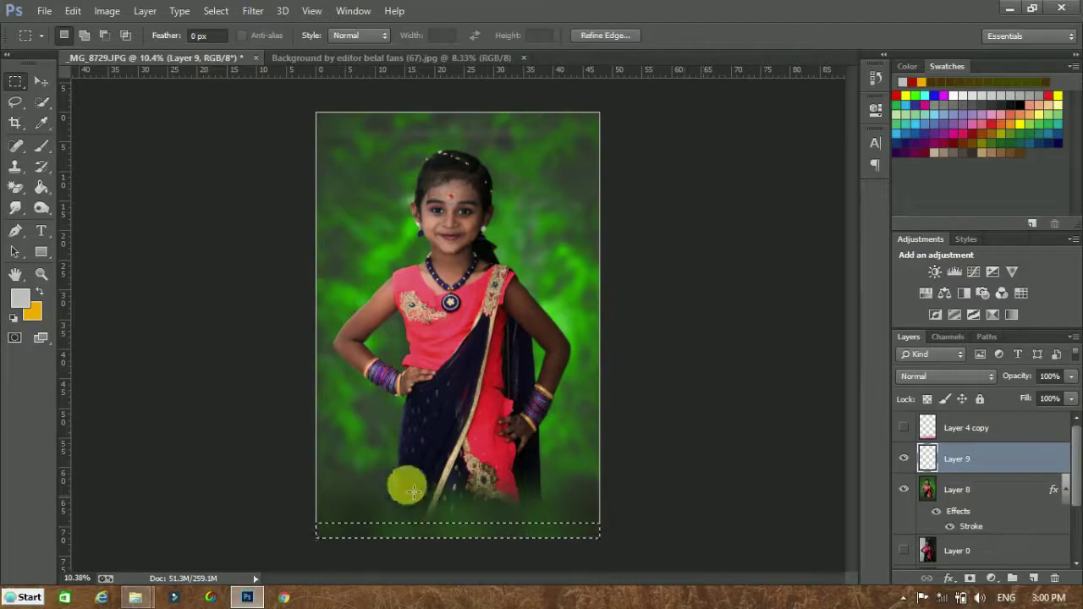
key(b)
drag(292, 539, 597, 539)
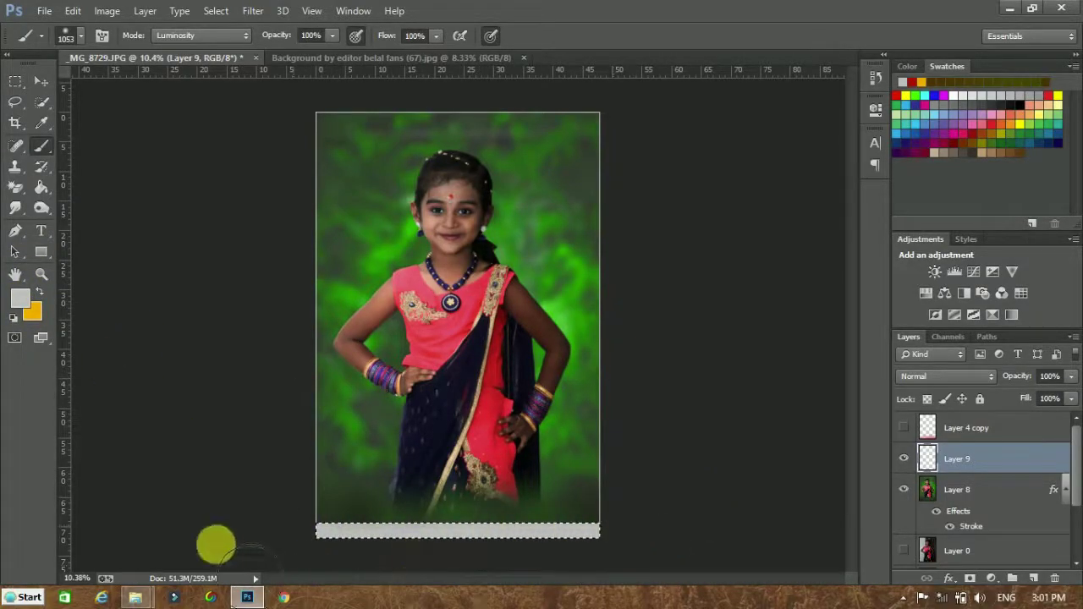
Deselect and zoom in to inspect the grey bottom strip
key(h)
key(ctrl+d)
key(z)
drag(435, 550, 450, 519)
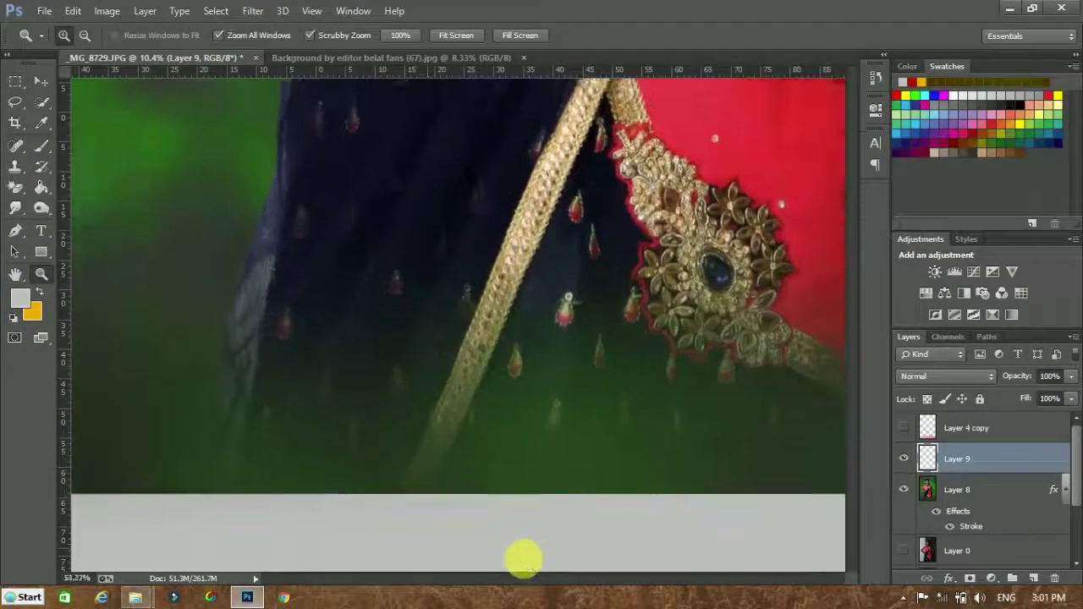